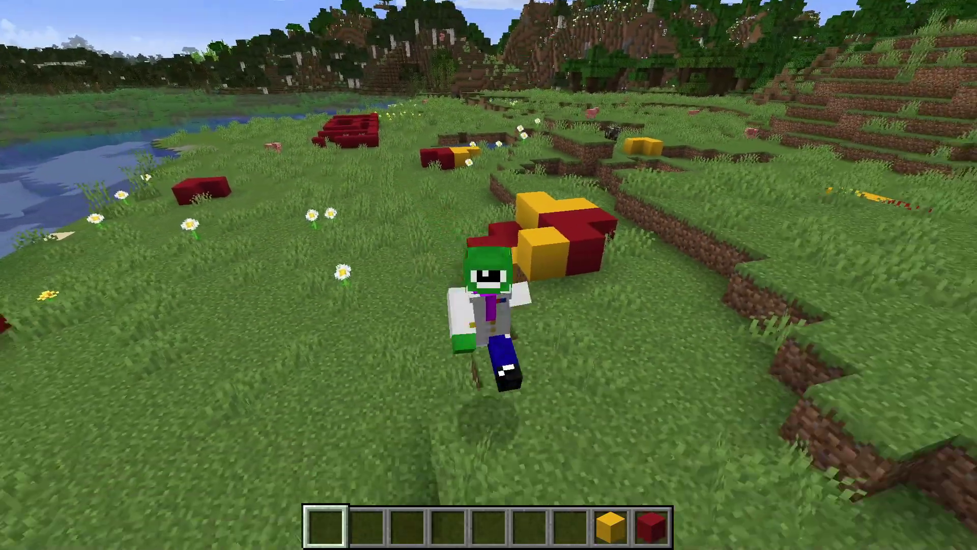
key(w)
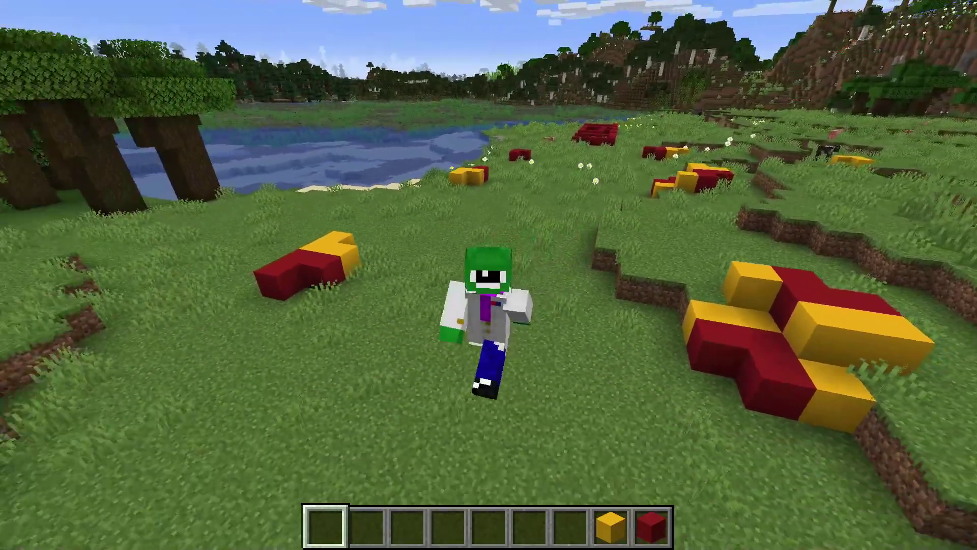
key(w)
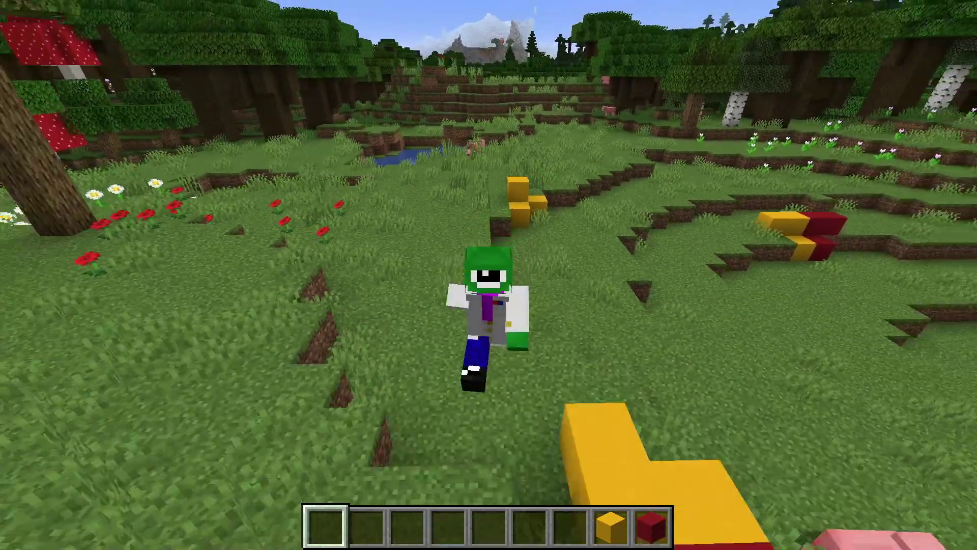
key(w)
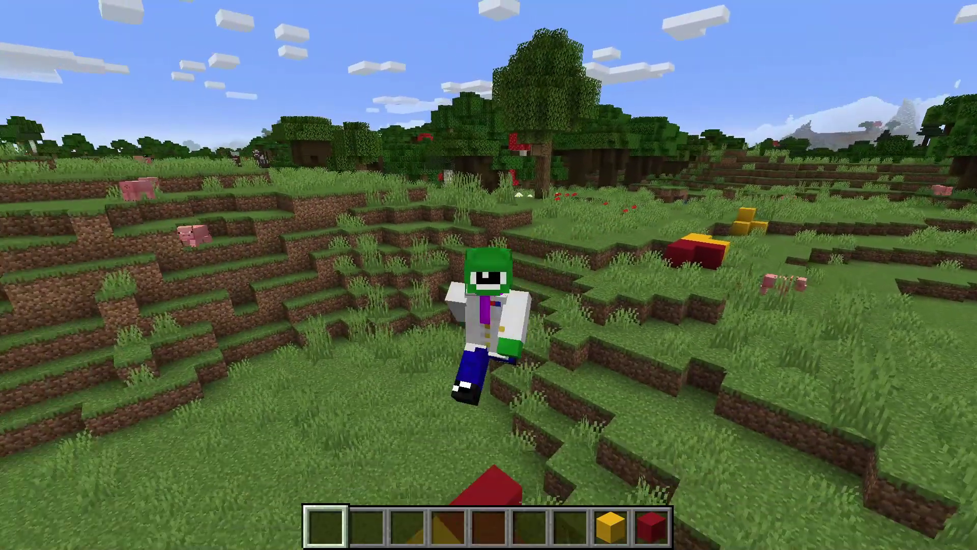
key(w)
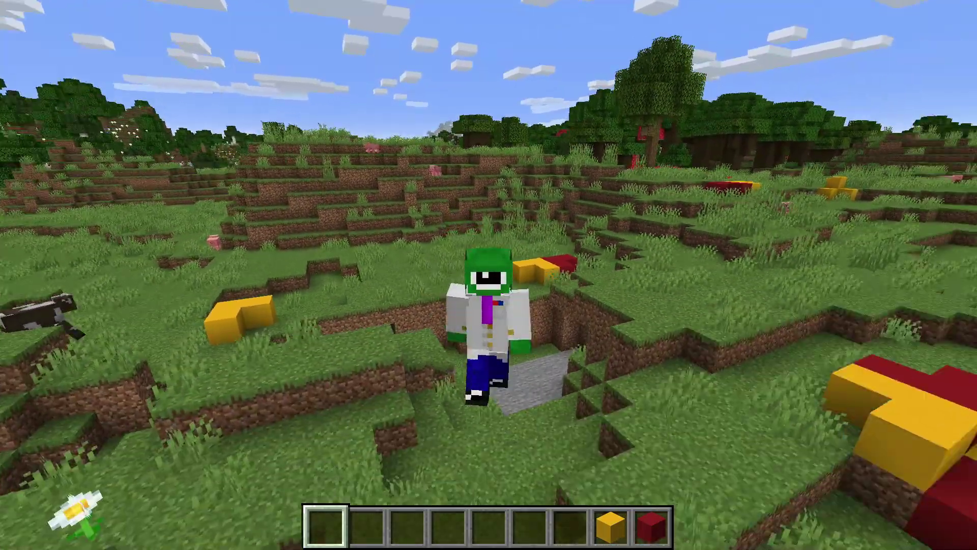
key(w)
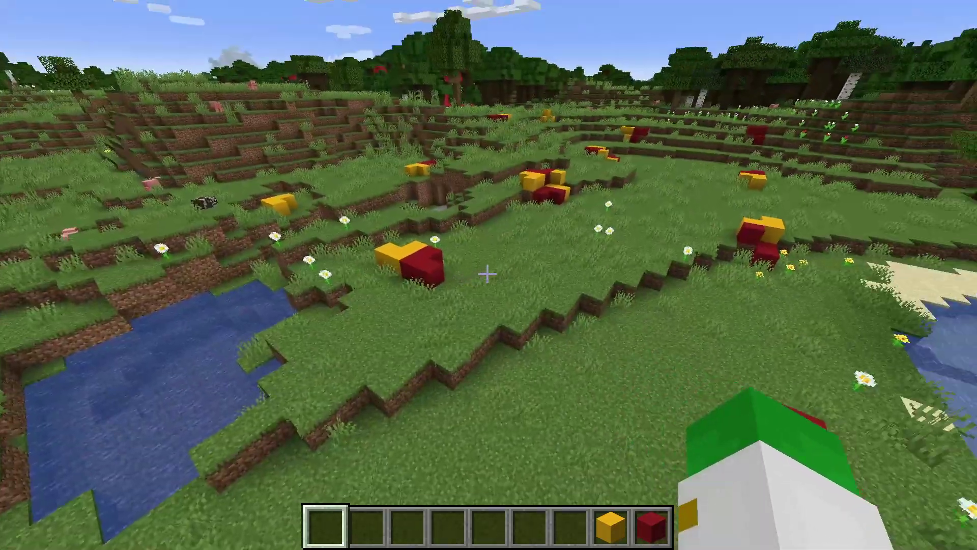
Show the chunk borders in the Minecraft world and examine how they line up with the yellow and red marker blocks
key(w)
key(F3+g)
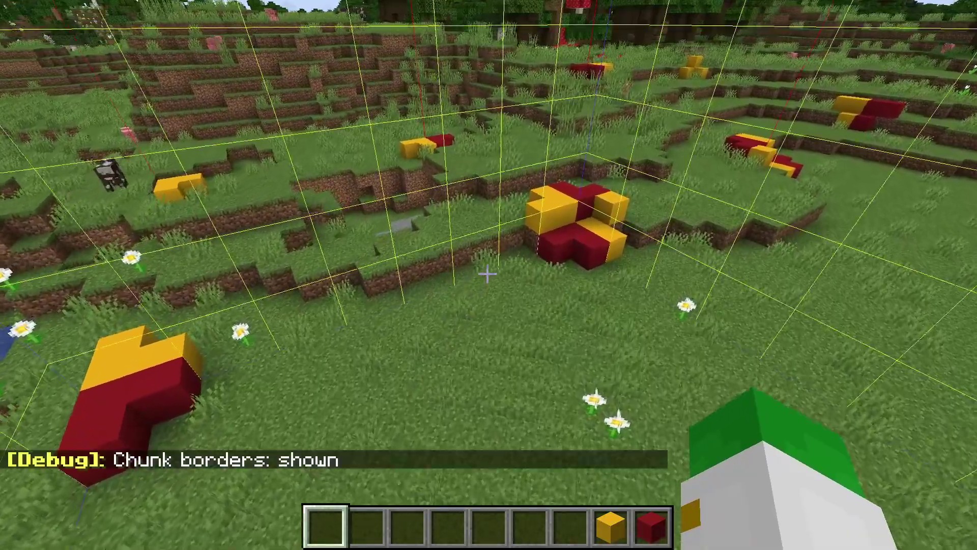
key(w)
key(w)
key(w)
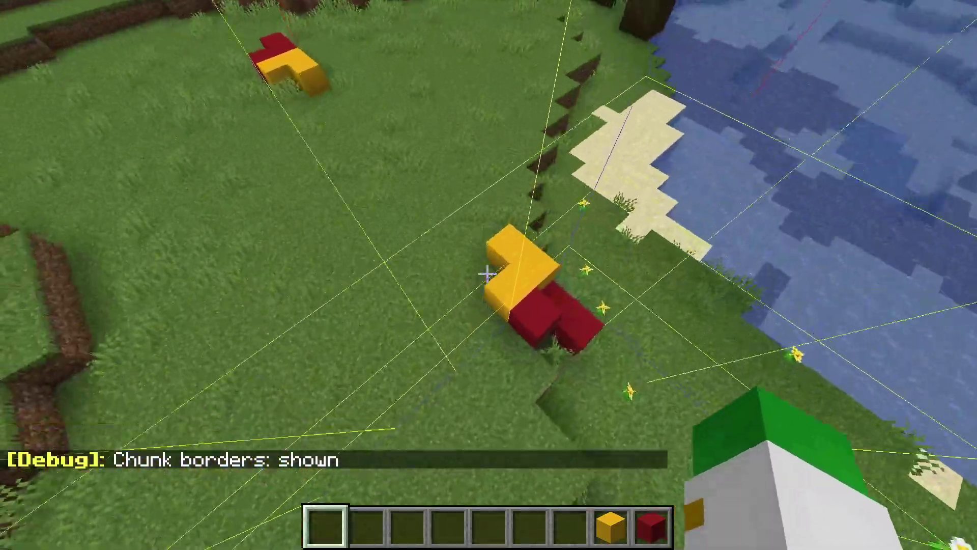
key(w)
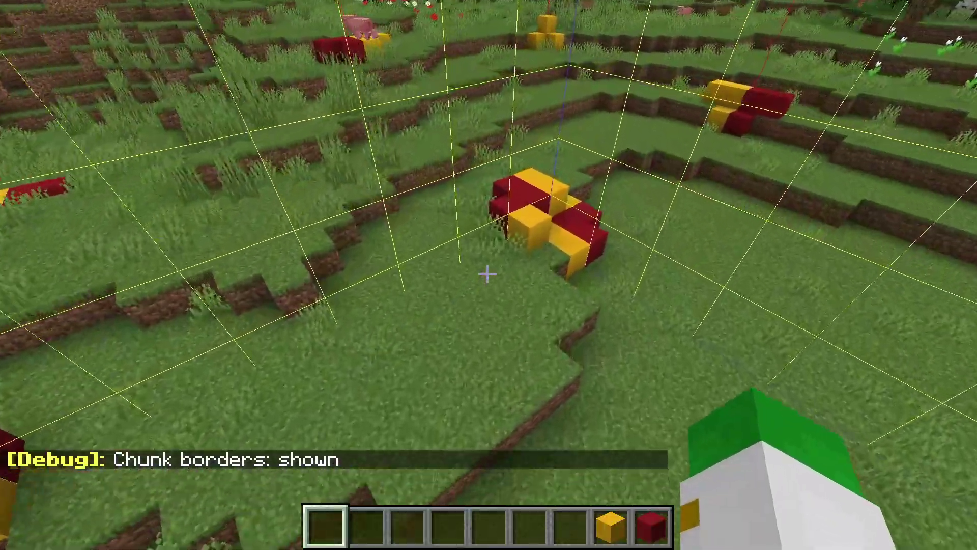
key(w)
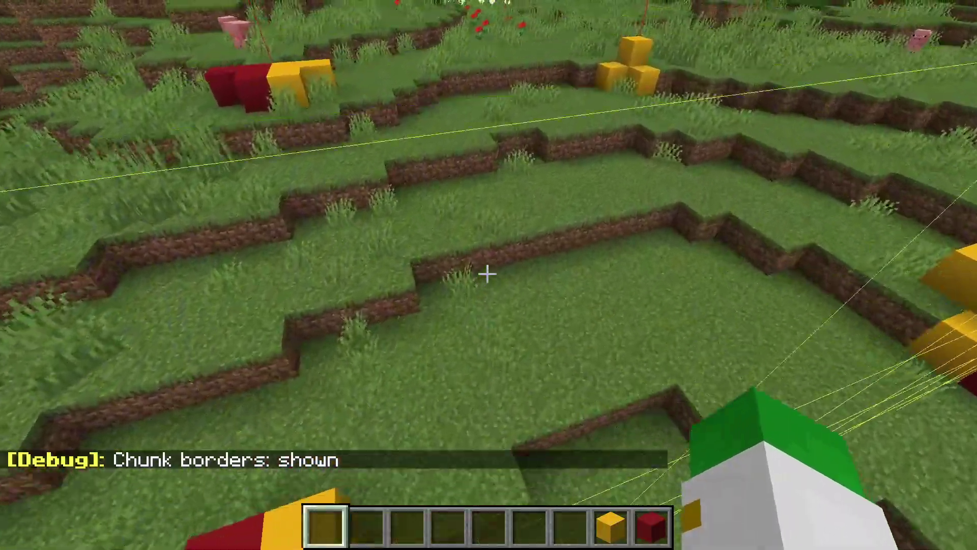
key(w)
key(w)
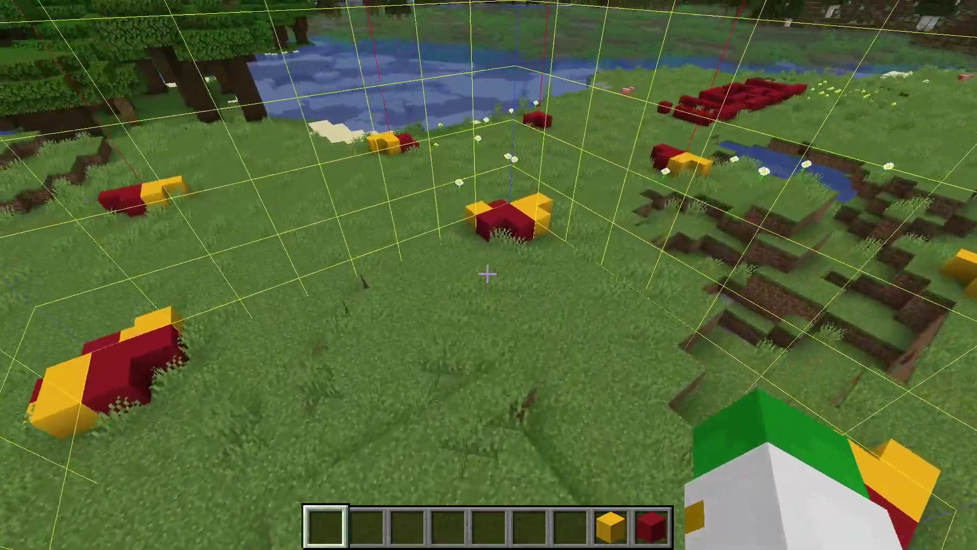
key(w)
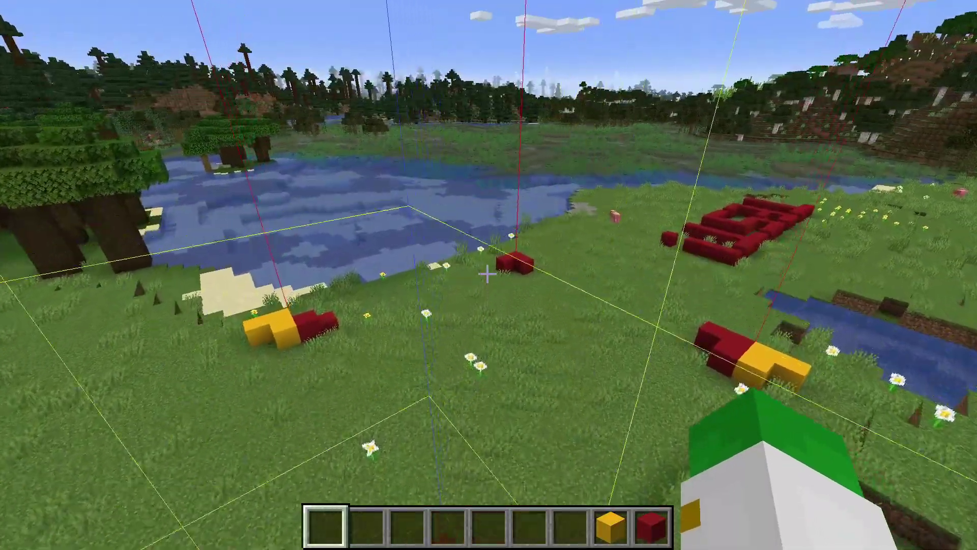
key(a)
key(w)
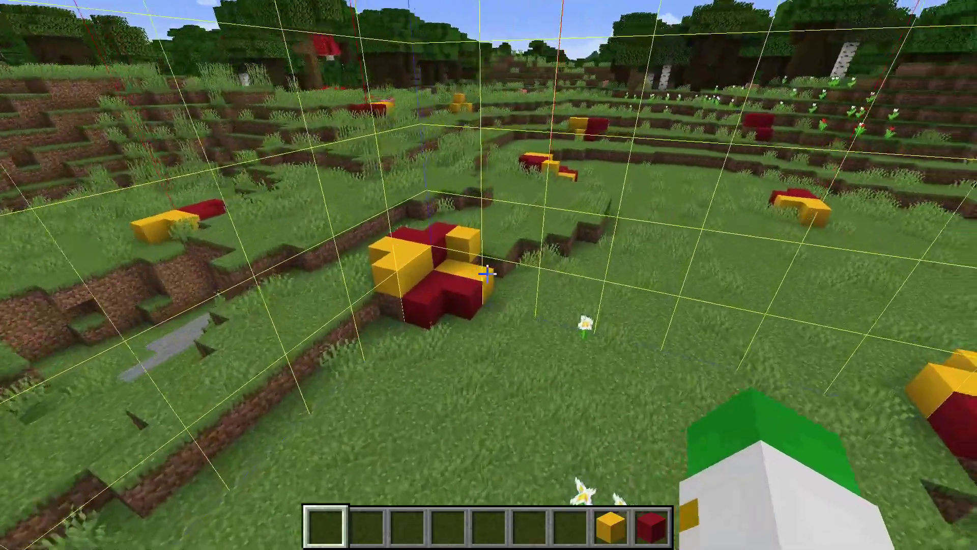
key(w)
key(s)
key(w)
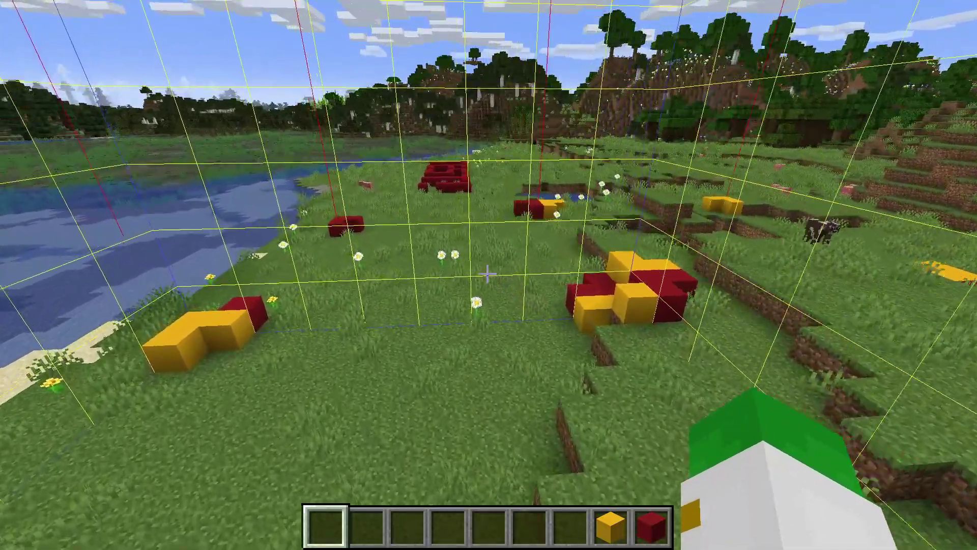
key(w)
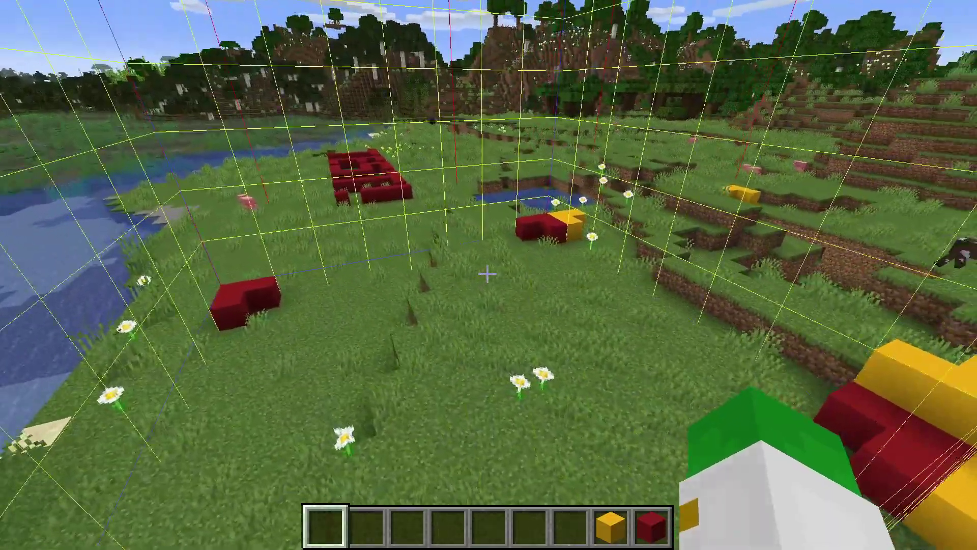
key(w)
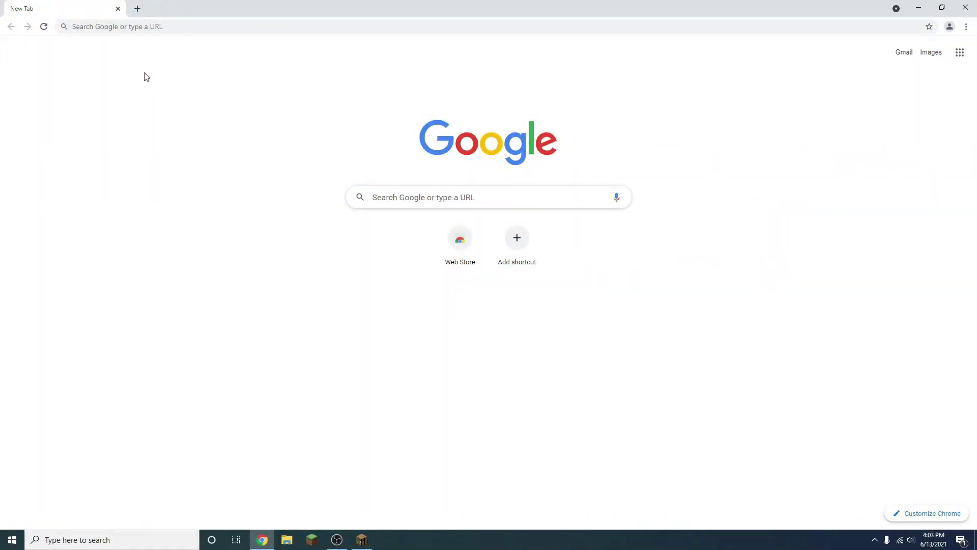
click(96, 25)
text(https://github.com/Querz/mcaselector)
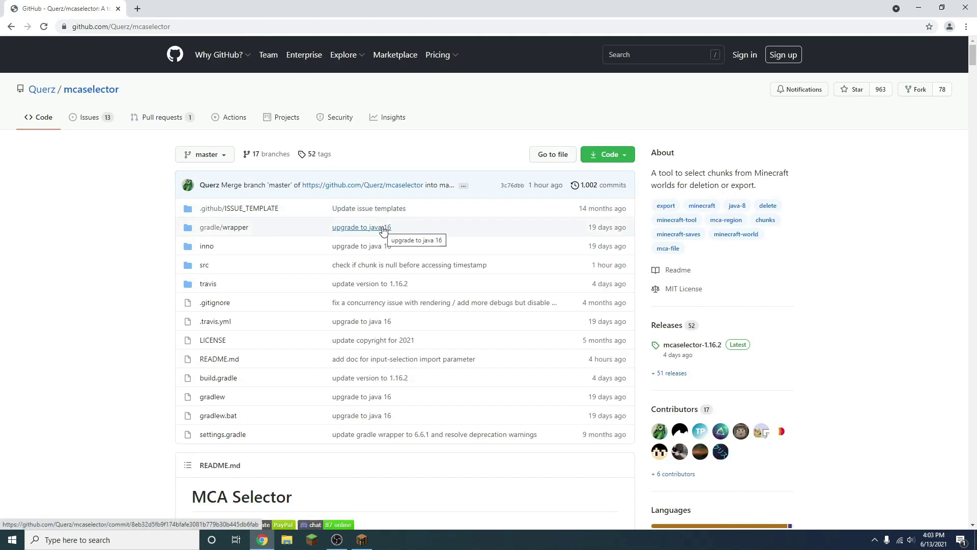
Download the Windows installer of MCA Selector version 1.16.2 from the README's Download and installation section
scroll(344, 223, down, 17)
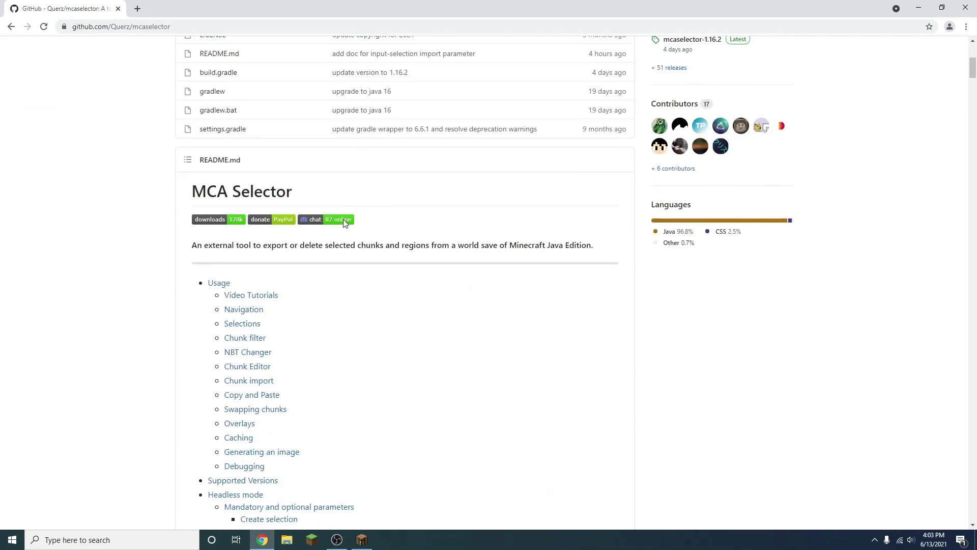
scroll(343, 219, down, 20)
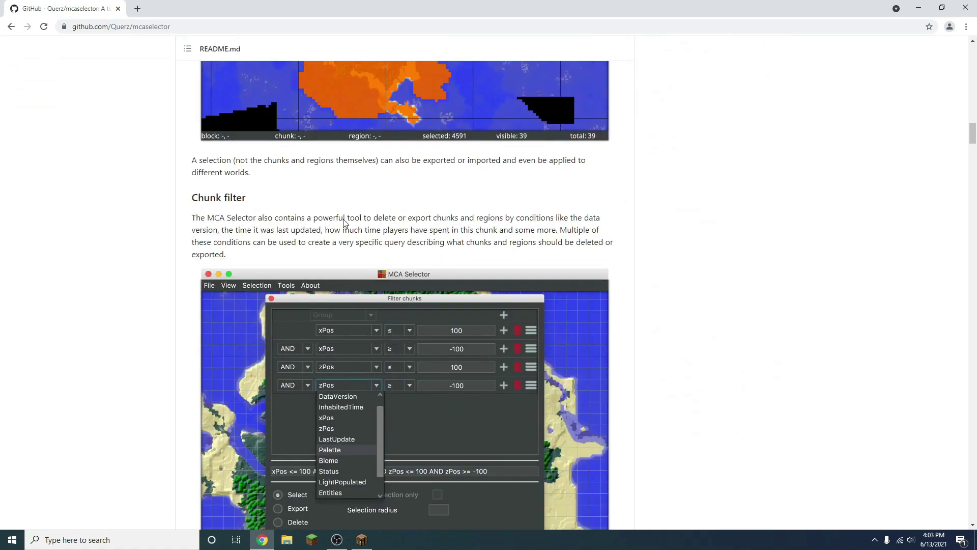
scroll(344, 216, down, 20)
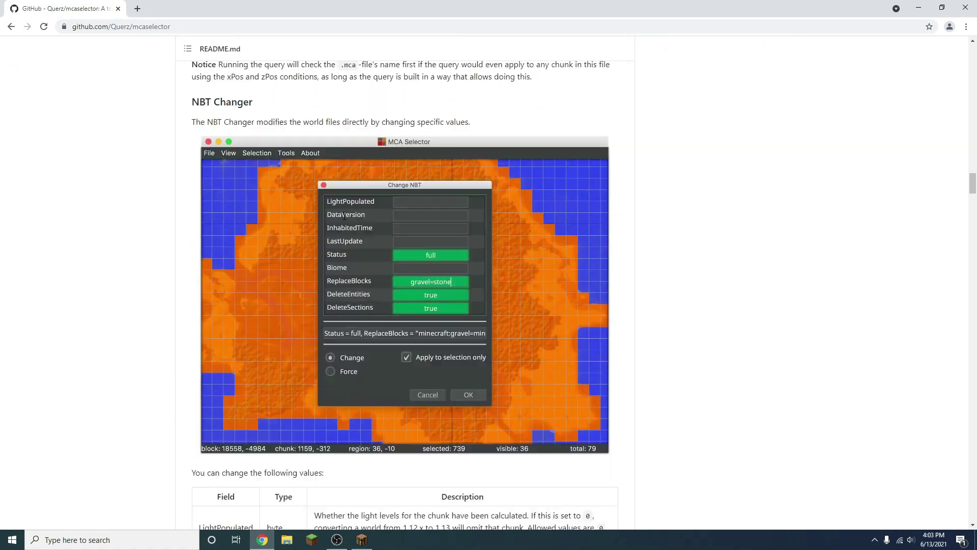
scroll(345, 216, down, 20)
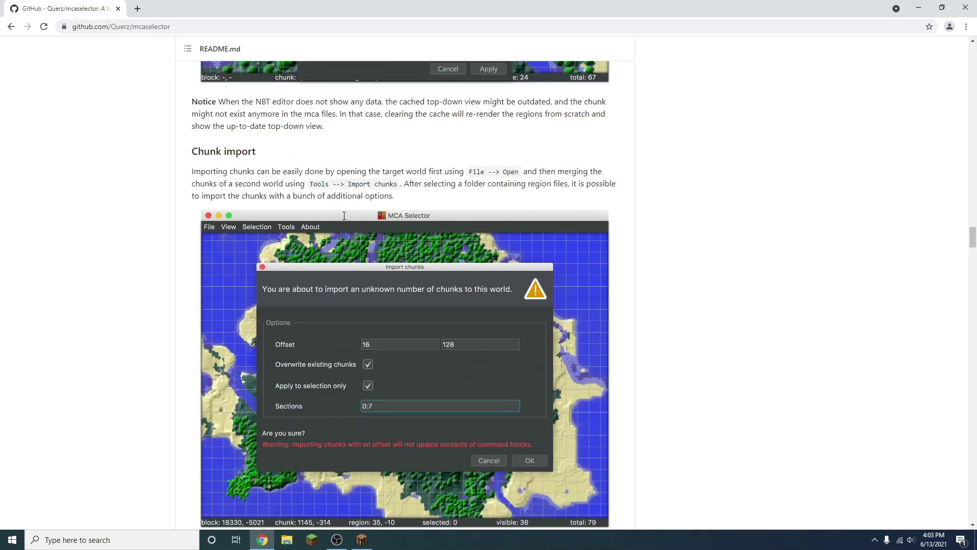
scroll(344, 216, down, 20)
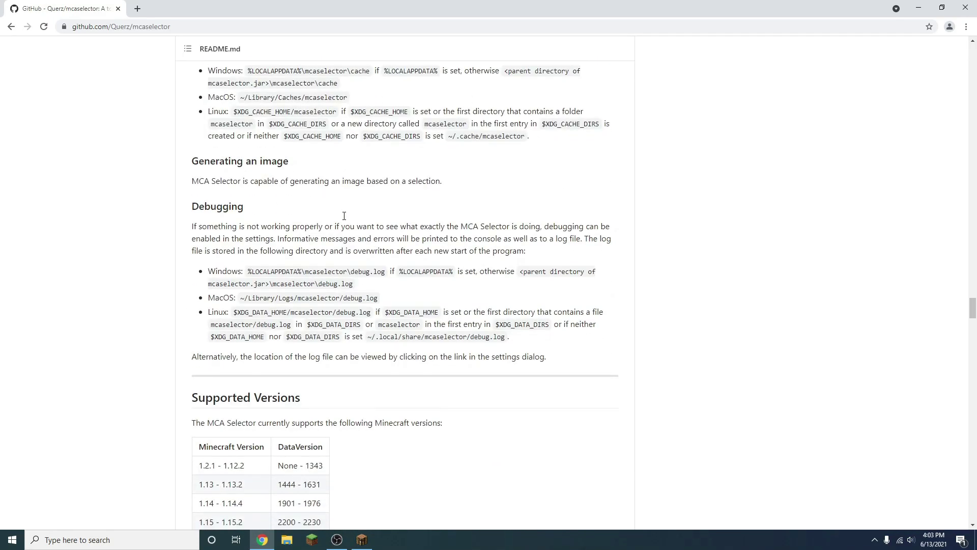
scroll(344, 216, down, 20)
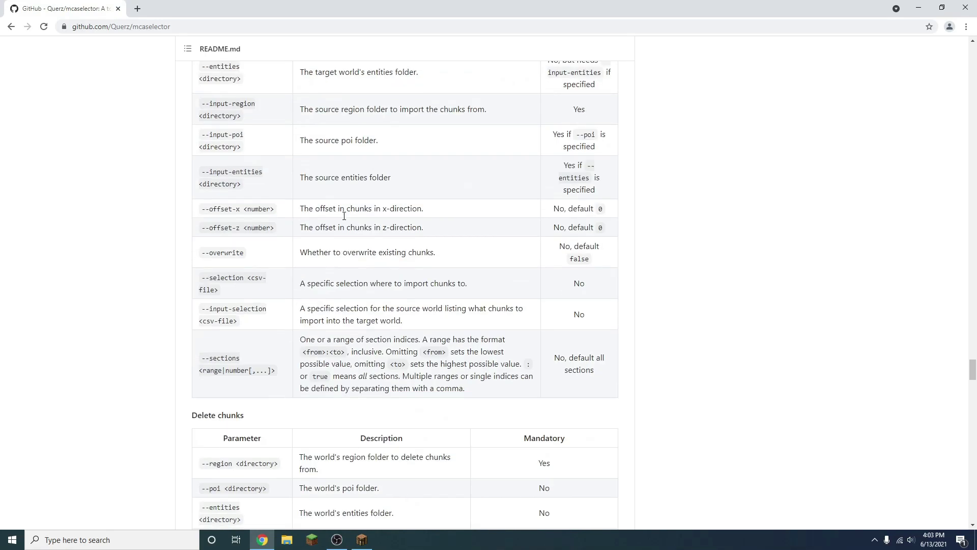
scroll(344, 215, down, 20)
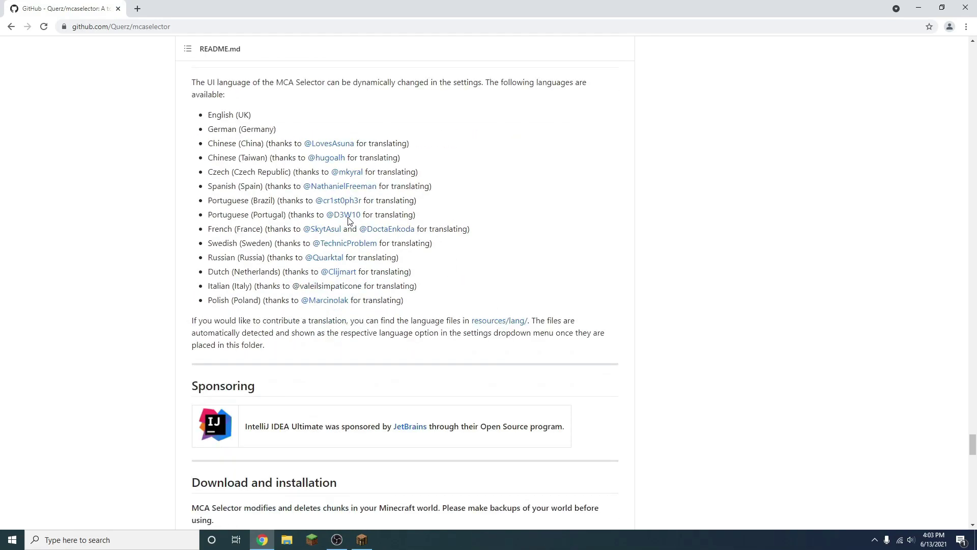
scroll(349, 217, down, 4)
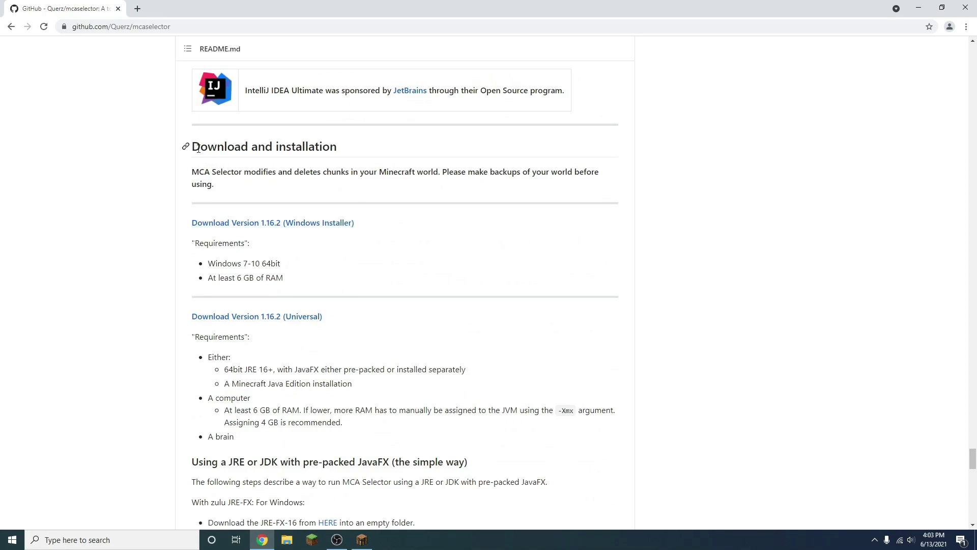
click(269, 224)
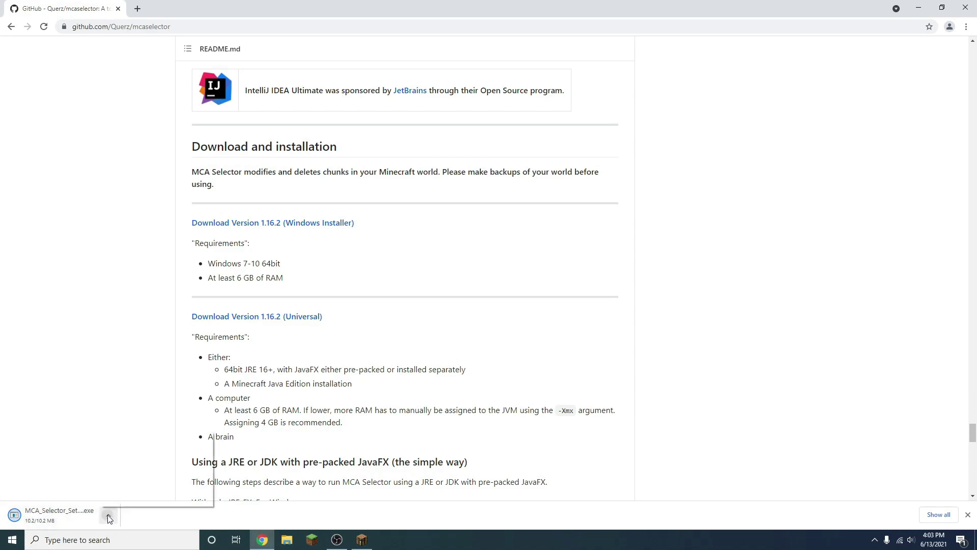
click(119, 423)
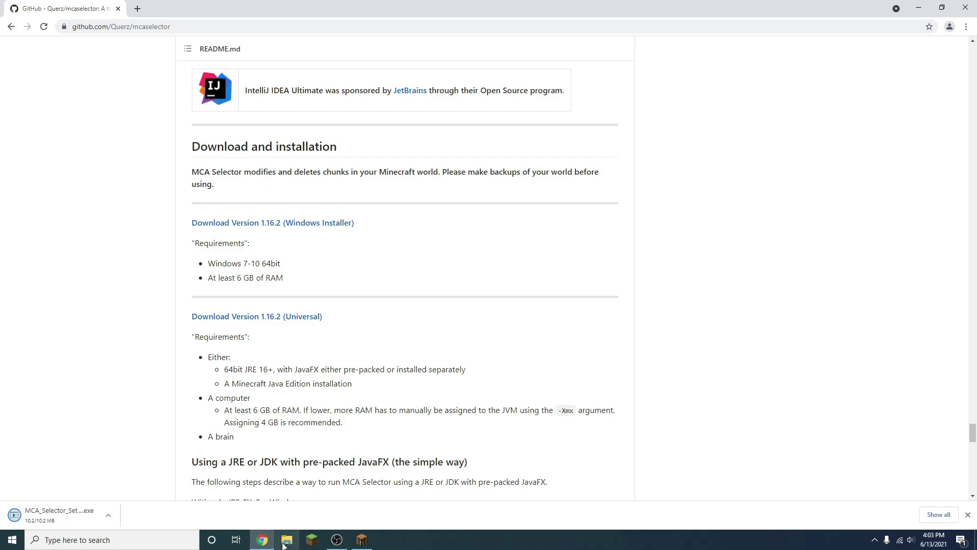
Switch to File Explorer and launch MCA_Selector_Setup from the Downloads folder
click(286, 541)
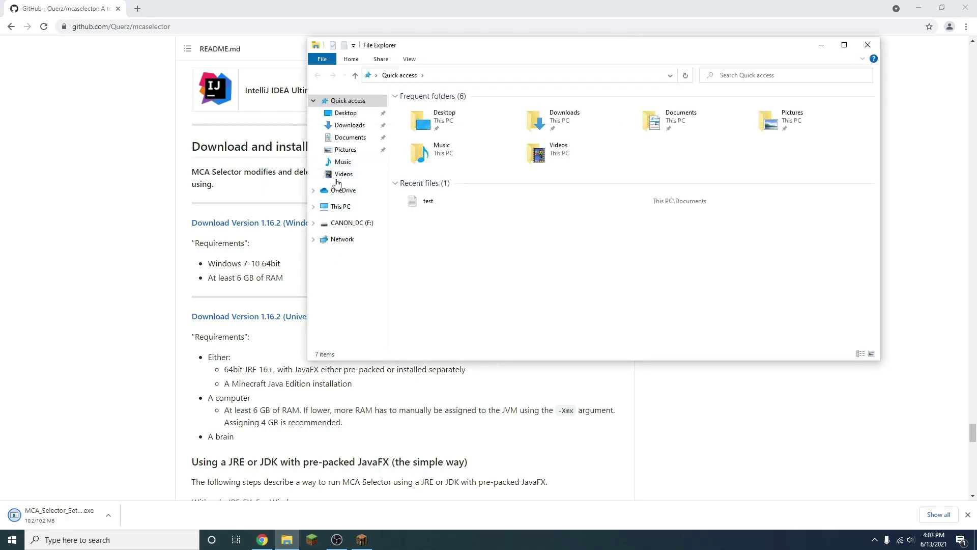
click(350, 125)
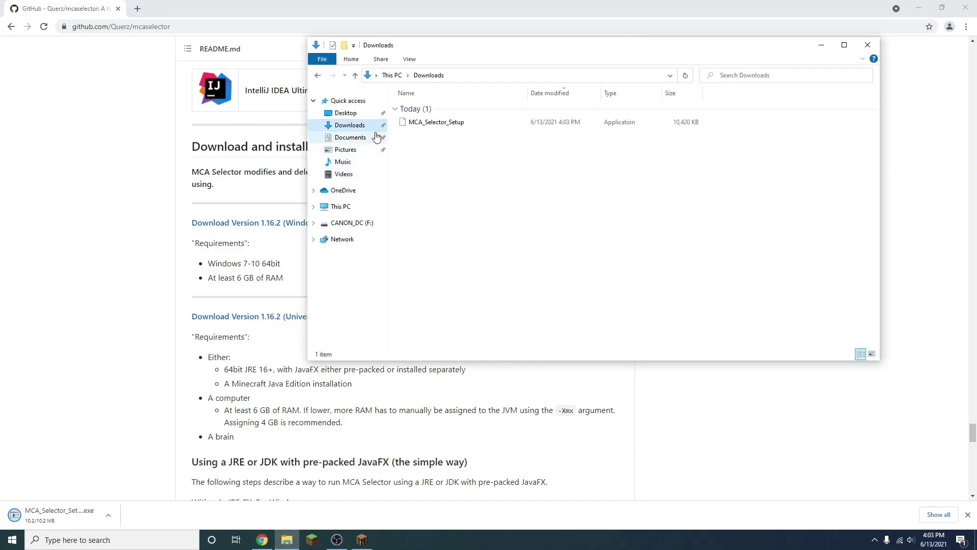
double_click(442, 123)
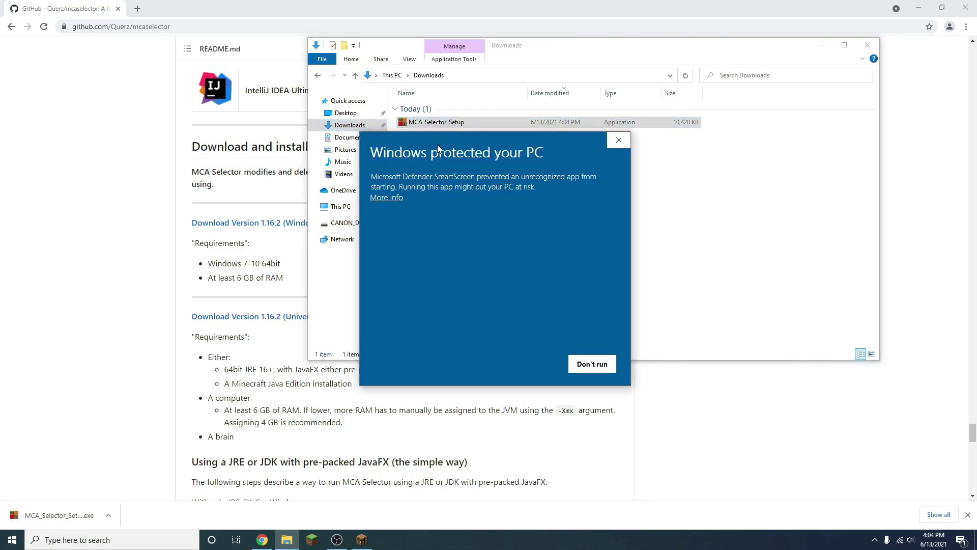
Reveal the details of the SmartScreen warning and allow MCA_Selector_Setup.exe to run anyway
drag(440, 145, 452, 151)
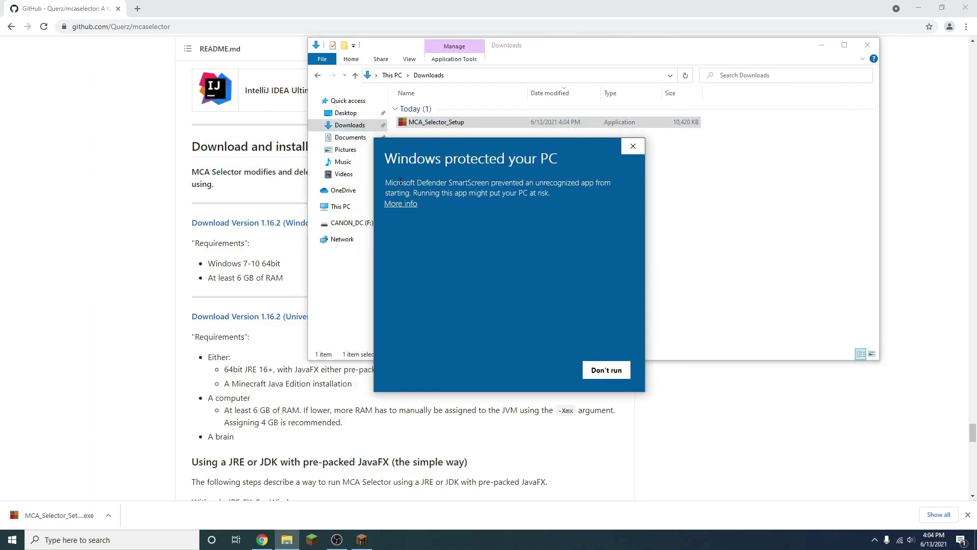
drag(401, 182, 515, 203)
click(507, 196)
click(407, 204)
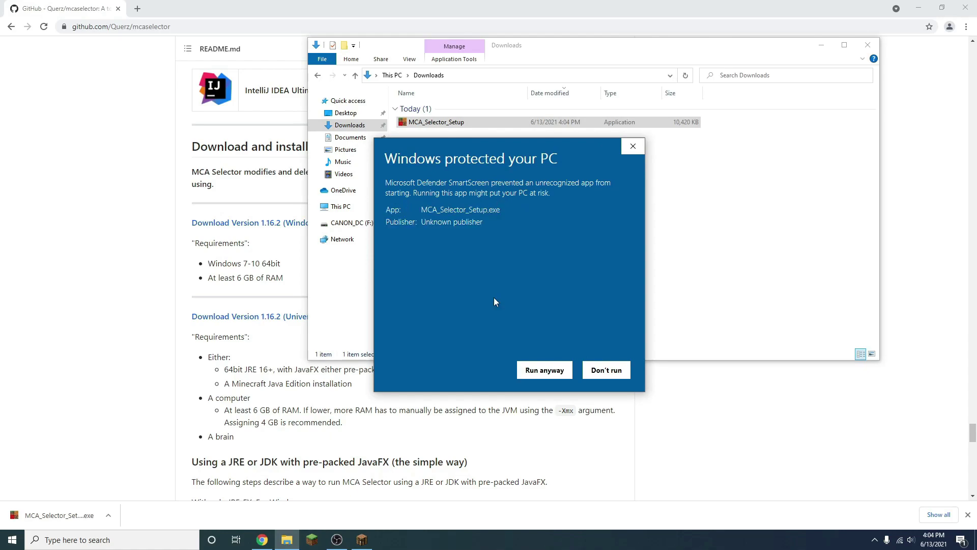
click(544, 371)
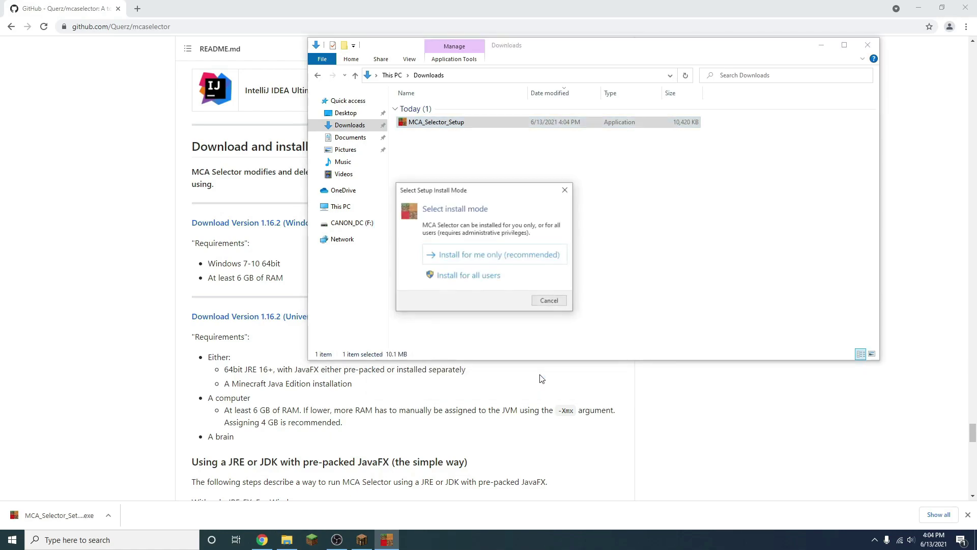
Choose to install MCA Selector for the current user only and set the setup language to English
drag(521, 239, 525, 191)
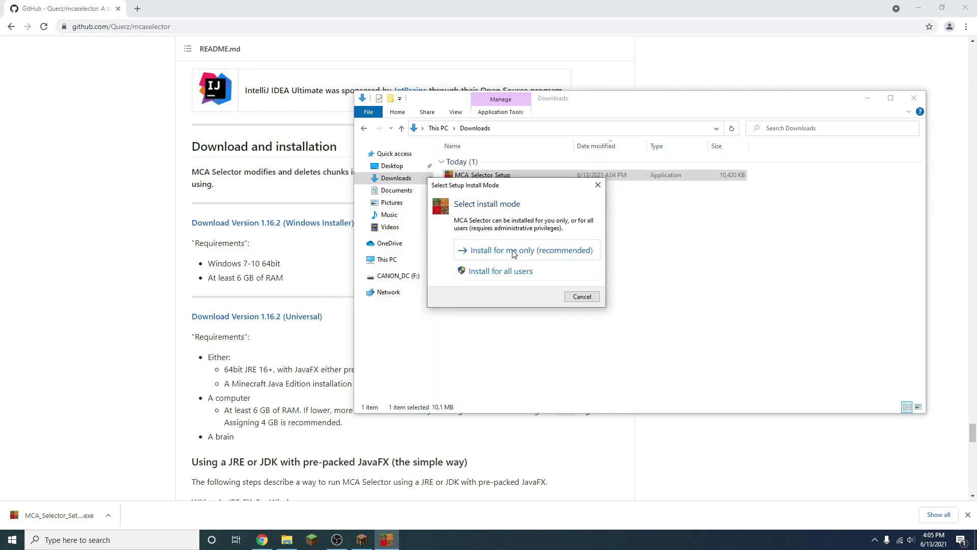
click(497, 256)
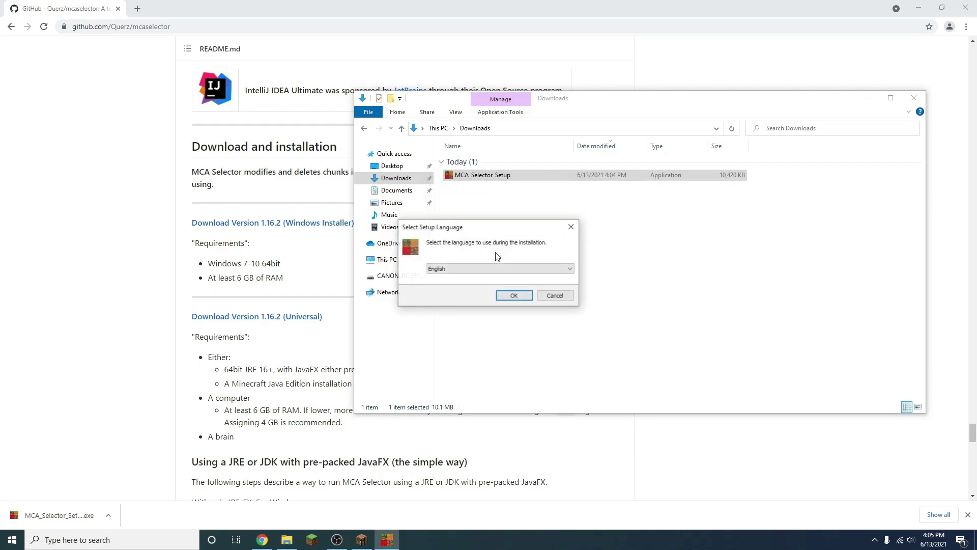
drag(476, 233, 498, 236)
click(506, 274)
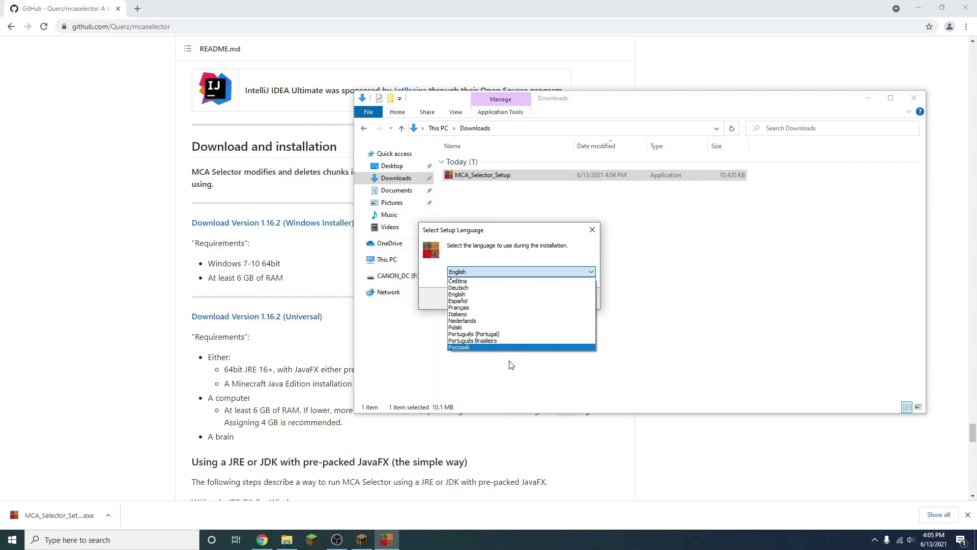
click(478, 295)
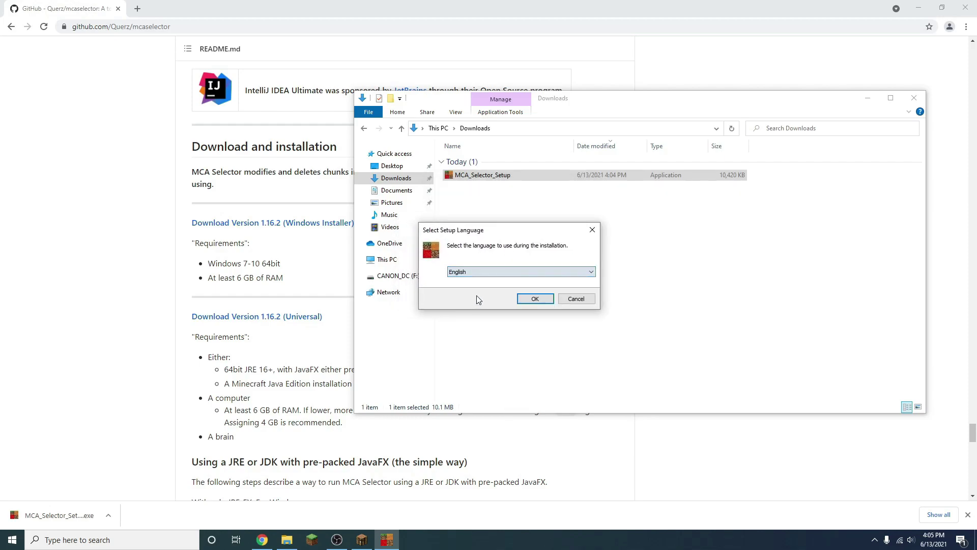
click(535, 299)
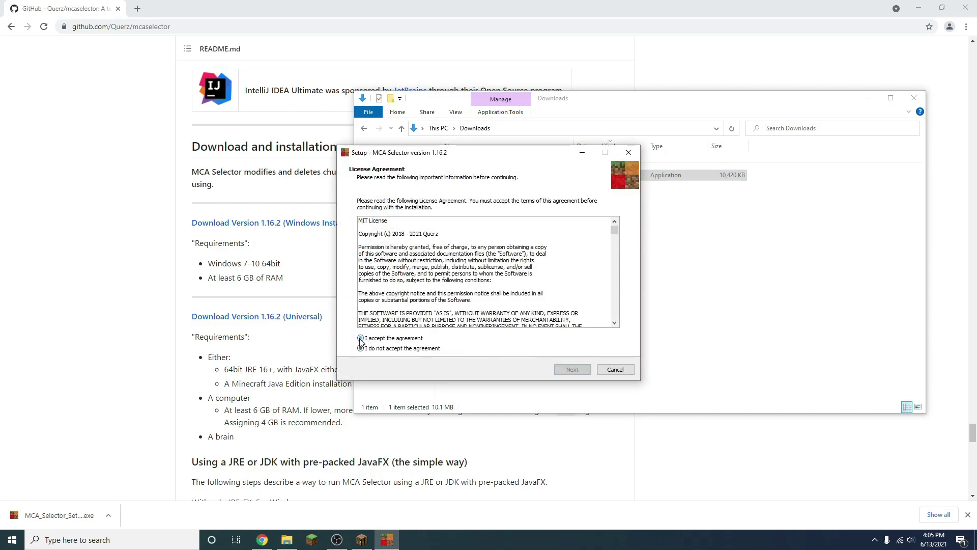
Accept the license agreement and install MCA Selector in the default folder with a desktop shortcut
click(571, 370)
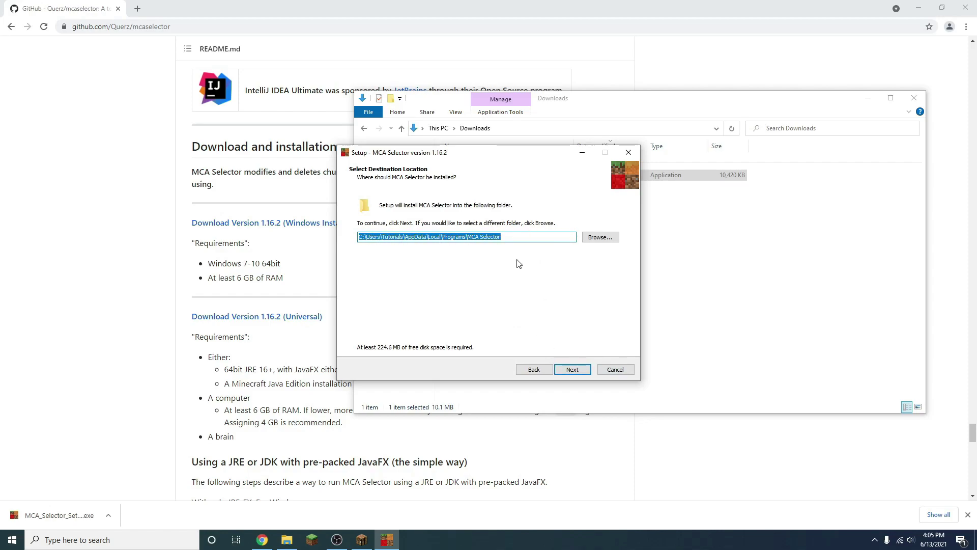
click(571, 371)
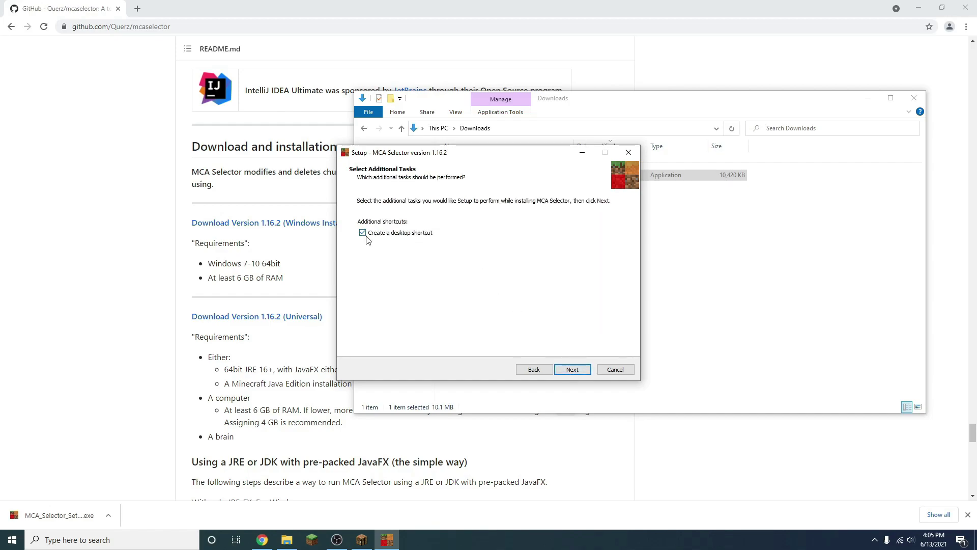
click(572, 370)
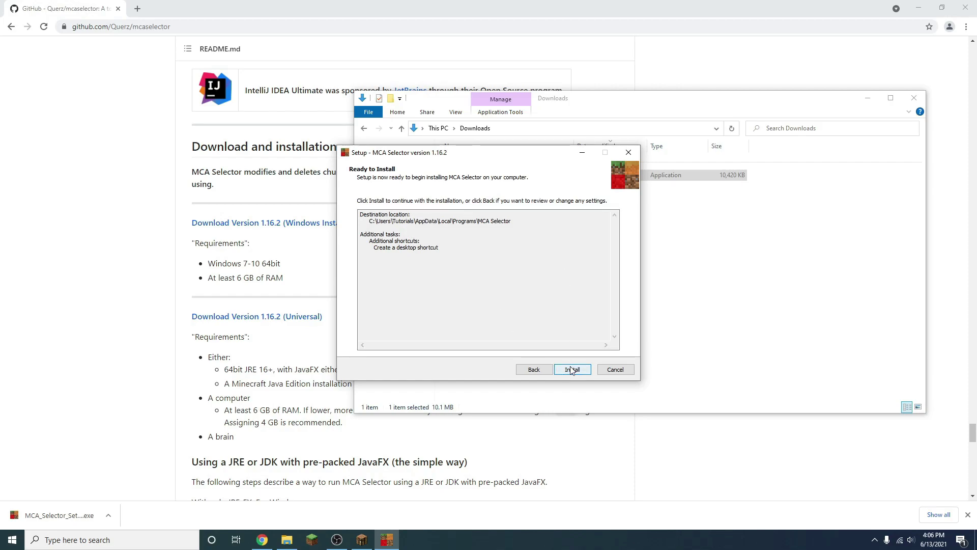
click(572, 370)
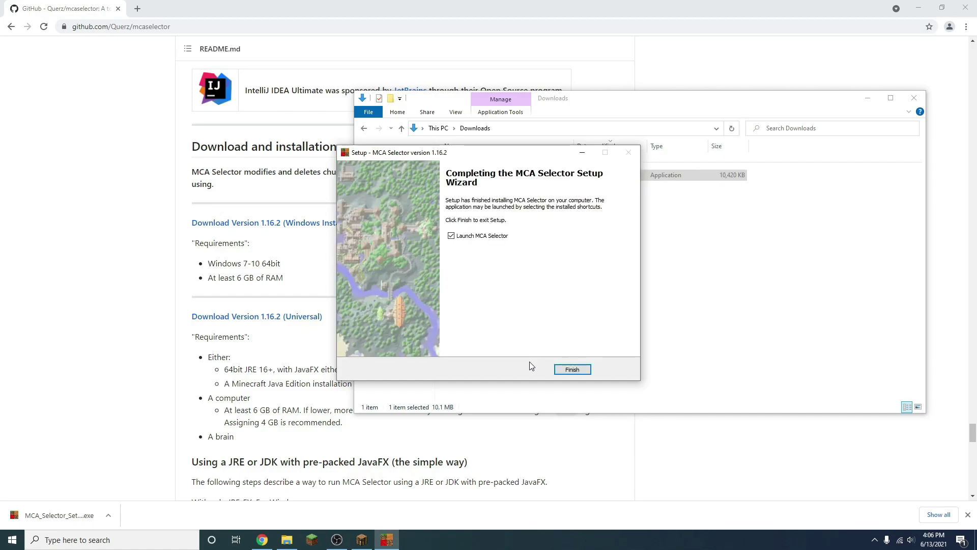
Finish the setup with MCA Selector set to launch, and close the Downloads folder and Chrome windows
drag(550, 146, 491, 150)
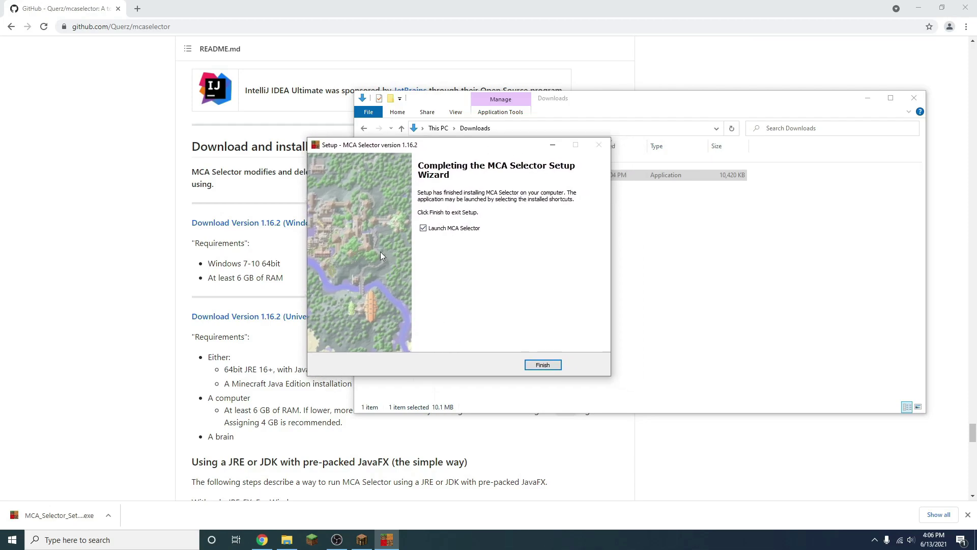
click(542, 365)
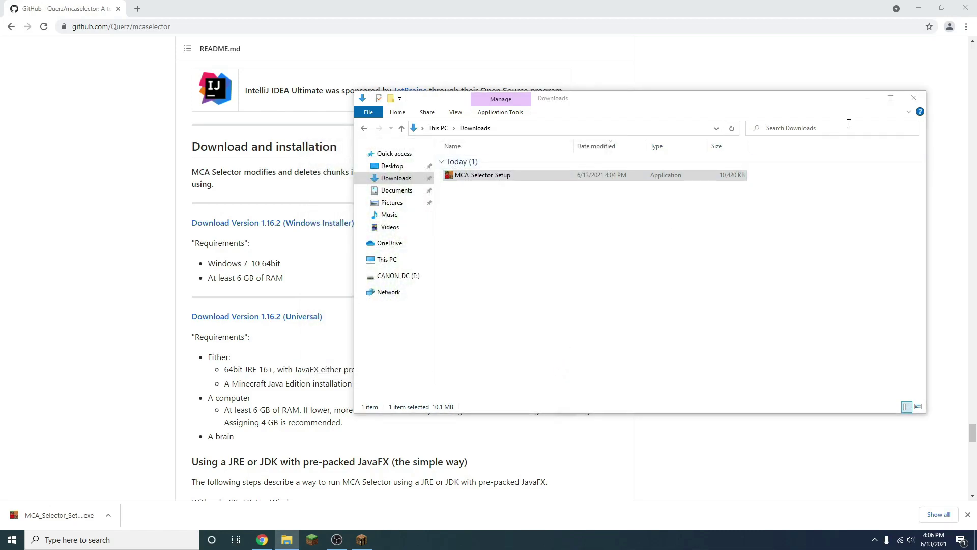
click(914, 98)
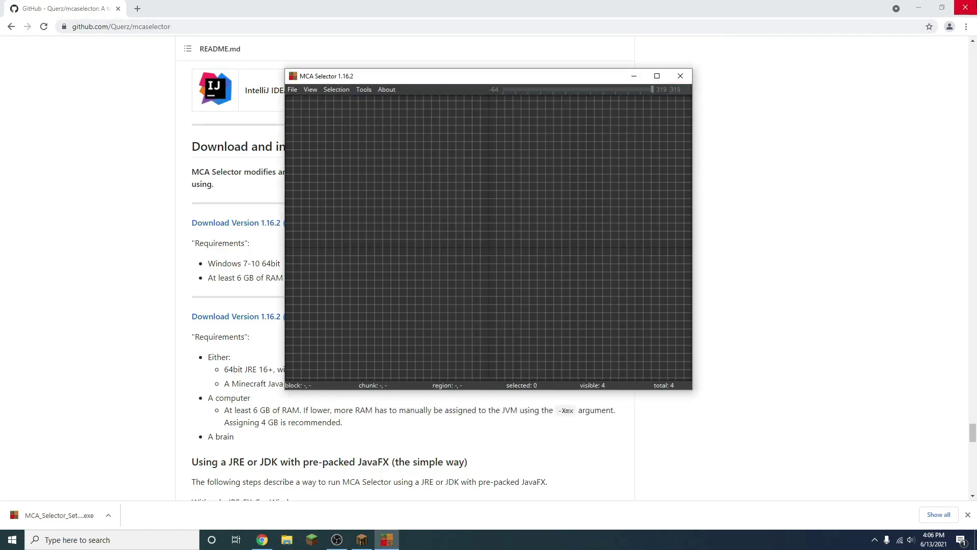
click(965, 7)
Open the Chunk Trim Test world from the .minecraft saves folder and maximize the MCA Selector window
drag(411, 80, 488, 166)
click(369, 177)
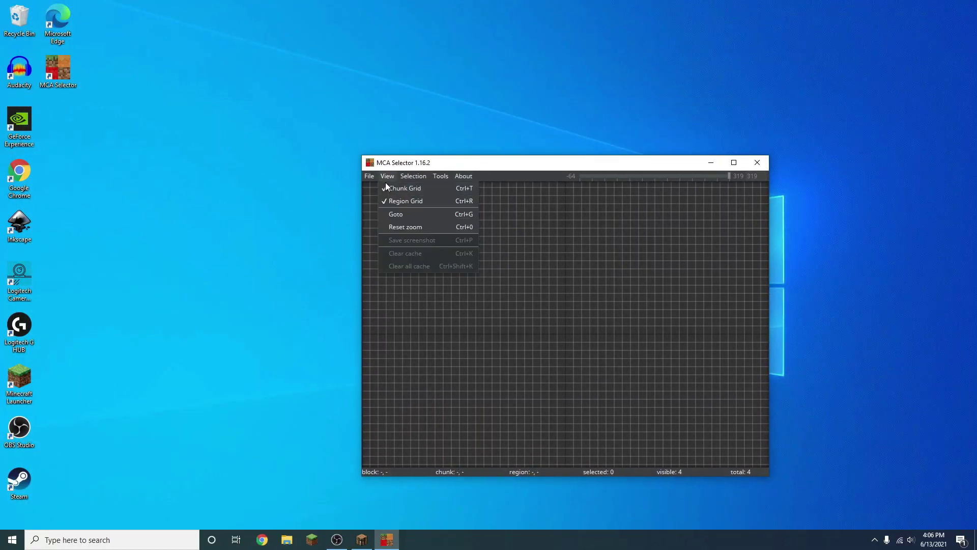
click(371, 188)
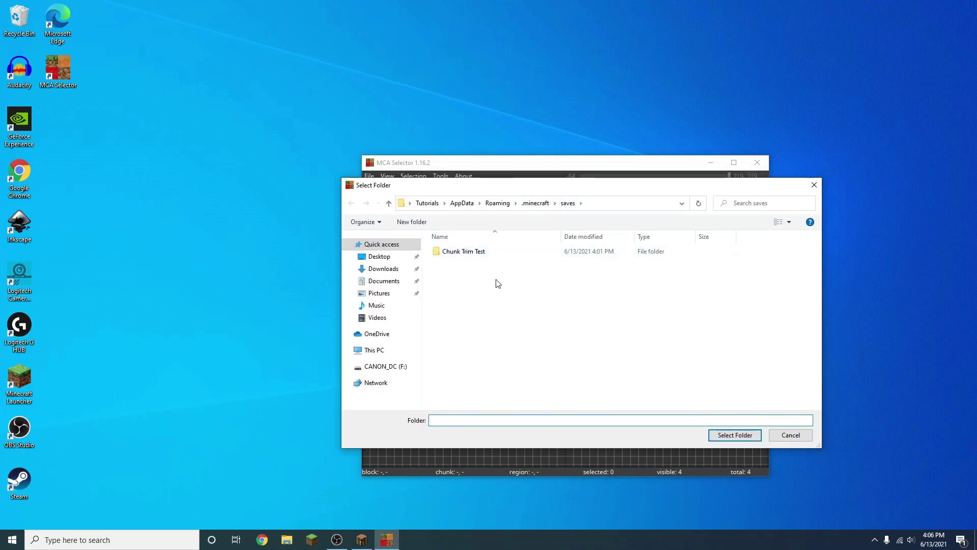
click(456, 252)
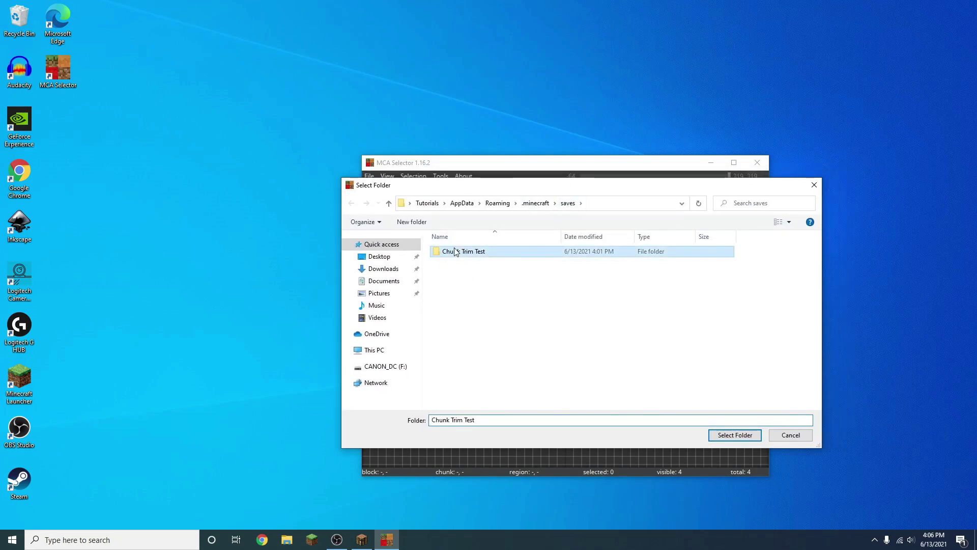
click(736, 435)
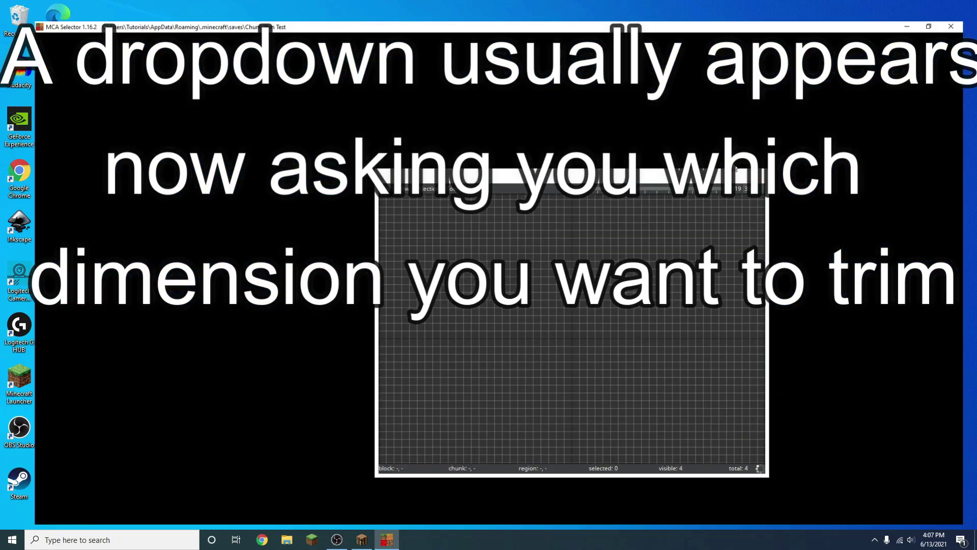
click(737, 168)
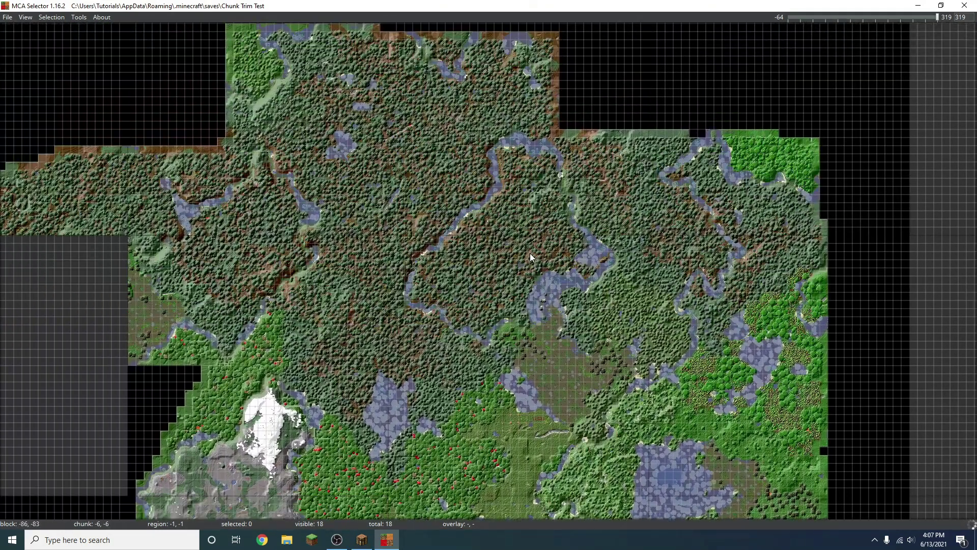
Examine the terrain around the red TEST! lettering on the map, selecting and deselecting a single chunk beside it
mouse_move(556, 262)
mouse_down()
mouse_move(496, 204)
mouse_move(545, 252)
mouse_move(571, 301)
mouse_move(545, 254)
mouse_up()
scroll(525, 231, down, 2)
scroll(529, 253, up, 5)
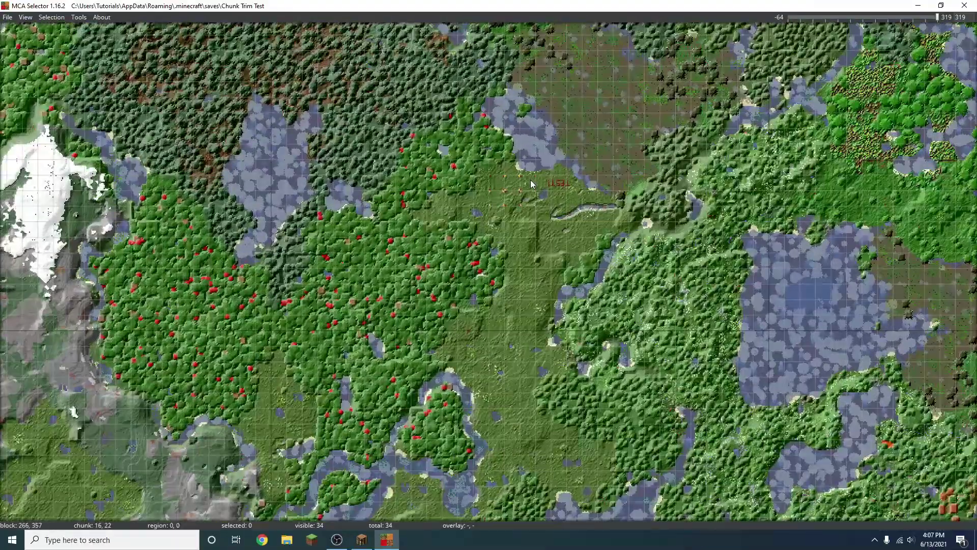
scroll(579, 174, up, 4)
scroll(579, 173, down, 2)
drag(579, 173, 613, 295)
scroll(535, 306, up, 2)
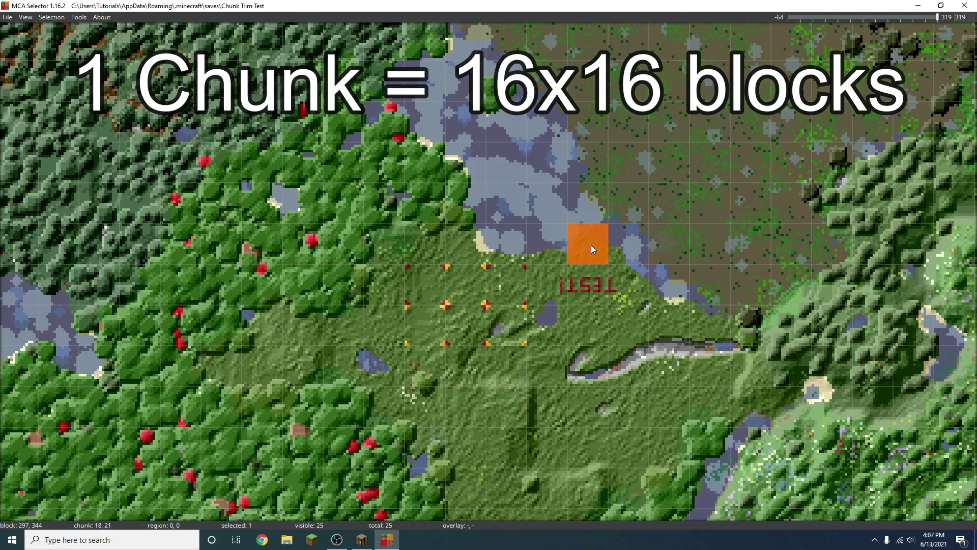
click(591, 246)
scroll(509, 242, down, 6)
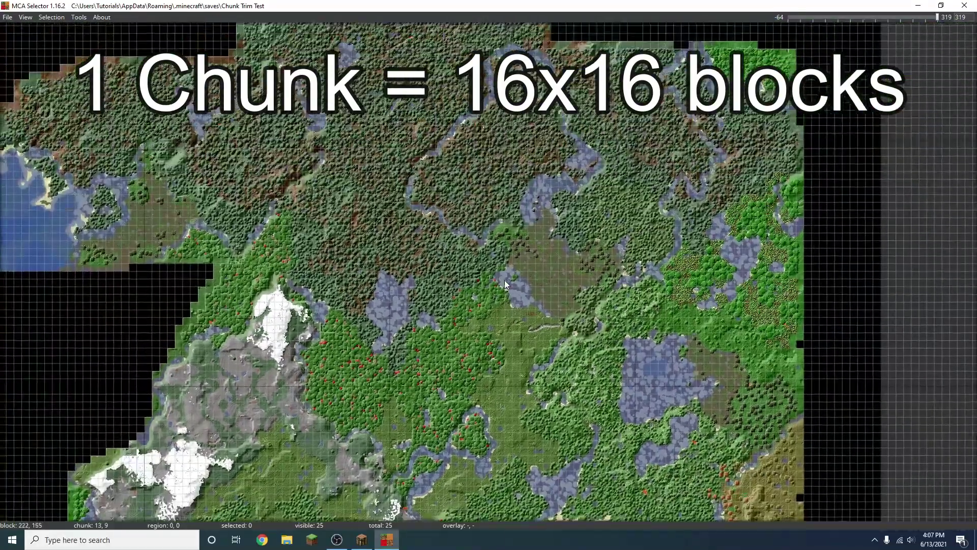
scroll(505, 280, down, 2)
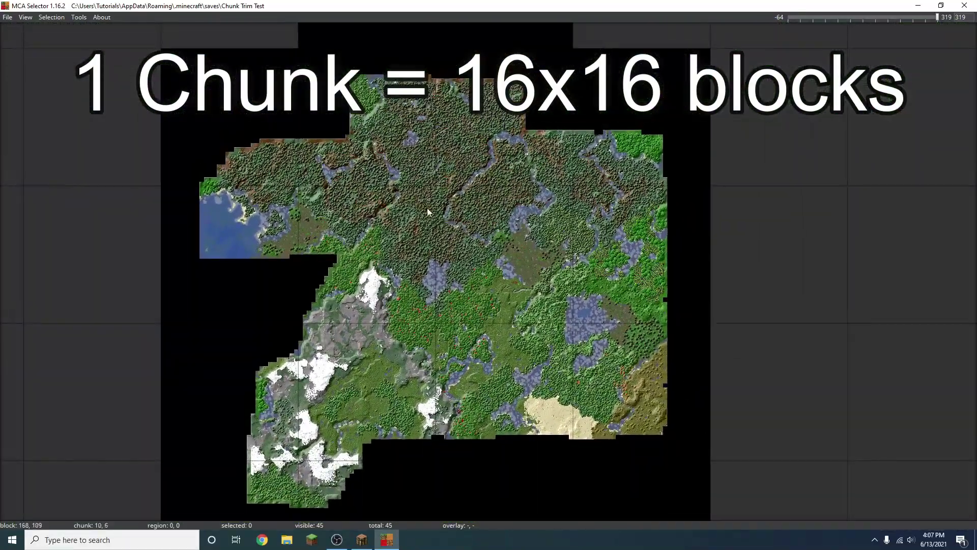
click(51, 17)
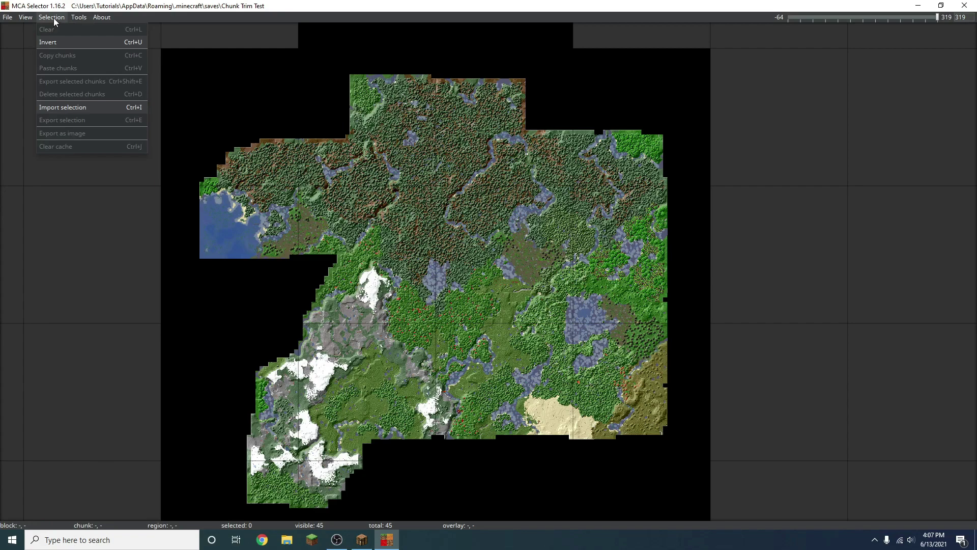
click(59, 194)
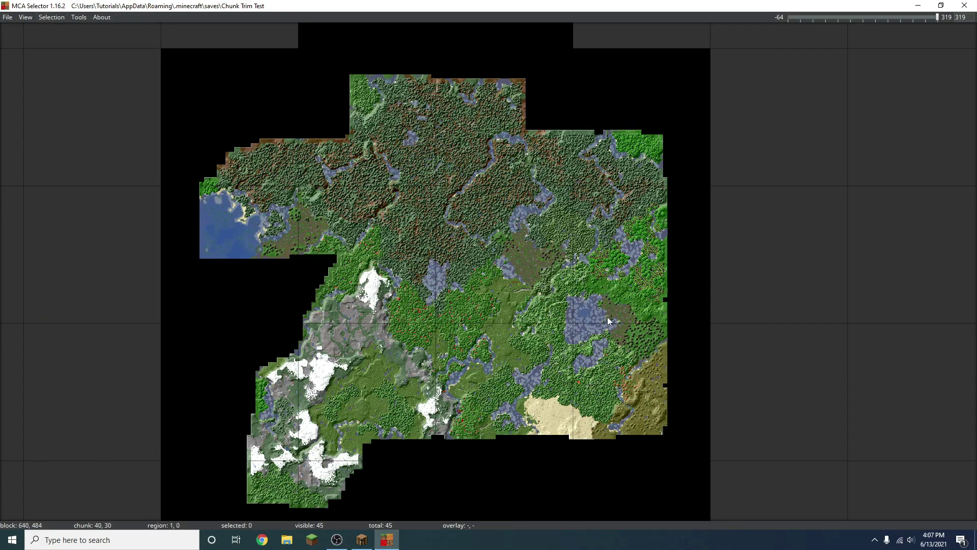
Open the chunk filter and remove all four existing xPos and zPos conditions
click(51, 17)
mouse_move(79, 19)
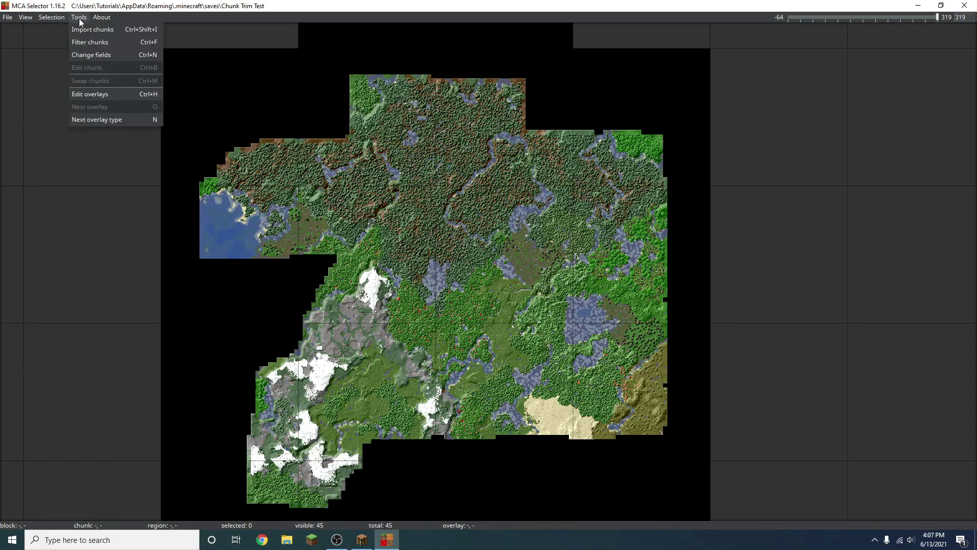
click(92, 45)
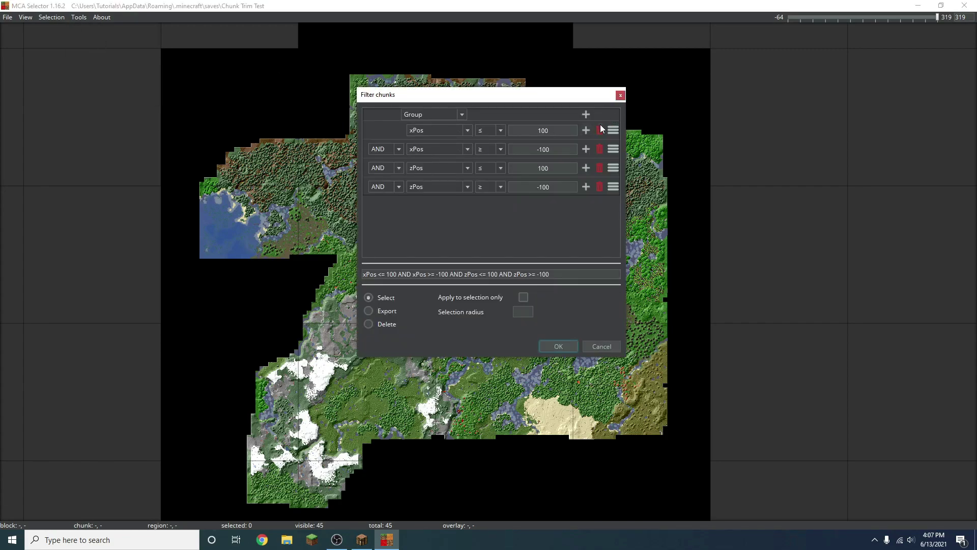
click(599, 130)
click(599, 130)
click(599, 131)
click(599, 130)
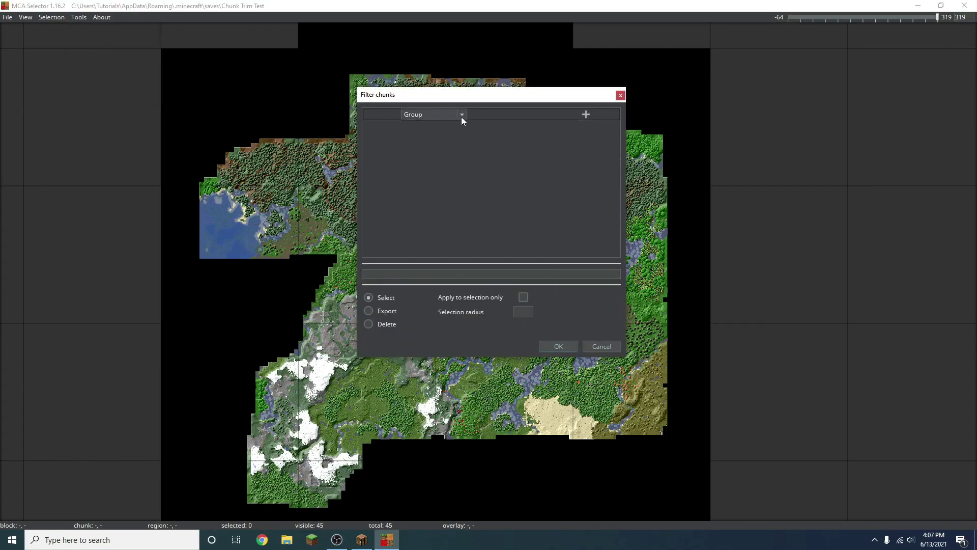
Add the filter condition InhabitedTime < 1min and select all chunks that match it
click(585, 114)
click(450, 131)
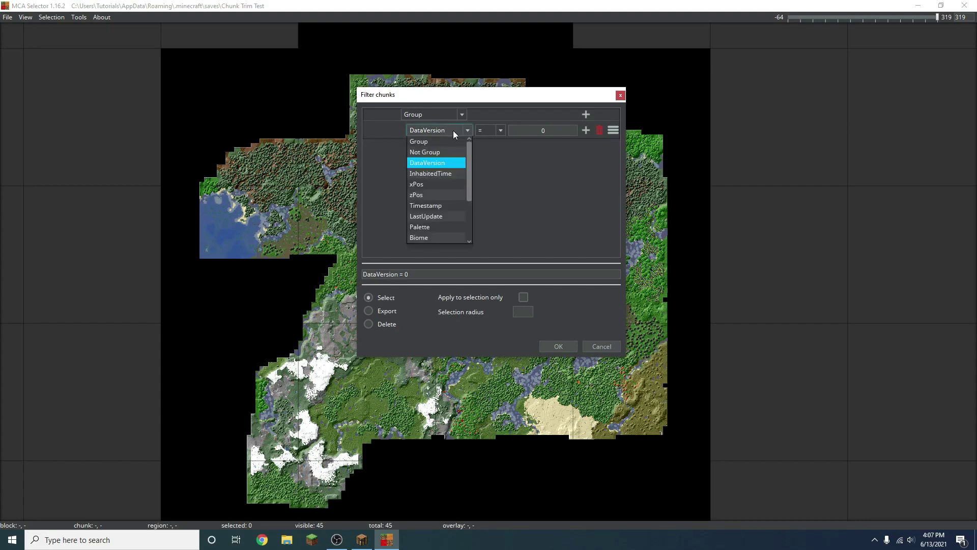
click(435, 174)
click(501, 131)
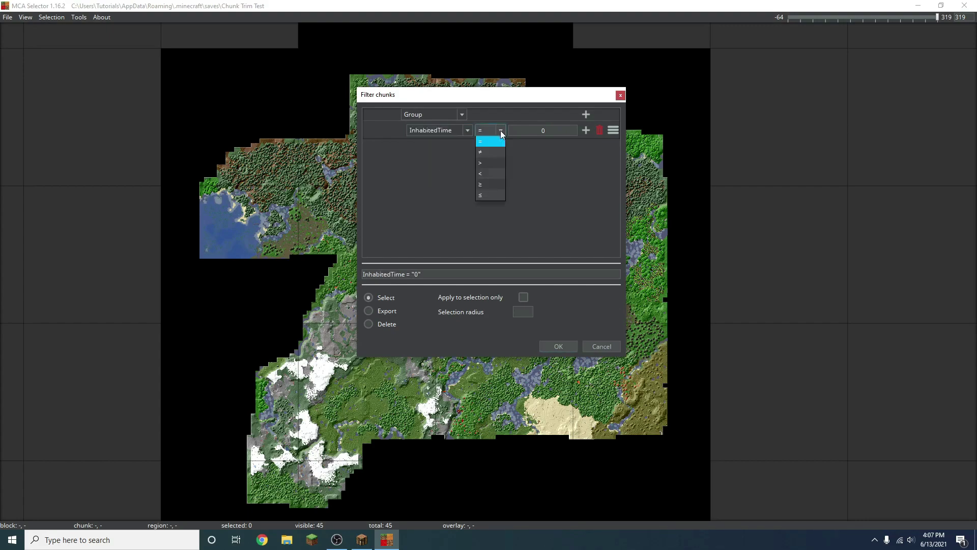
click(482, 174)
click(553, 131)
key(BackSpace)
text(1min)
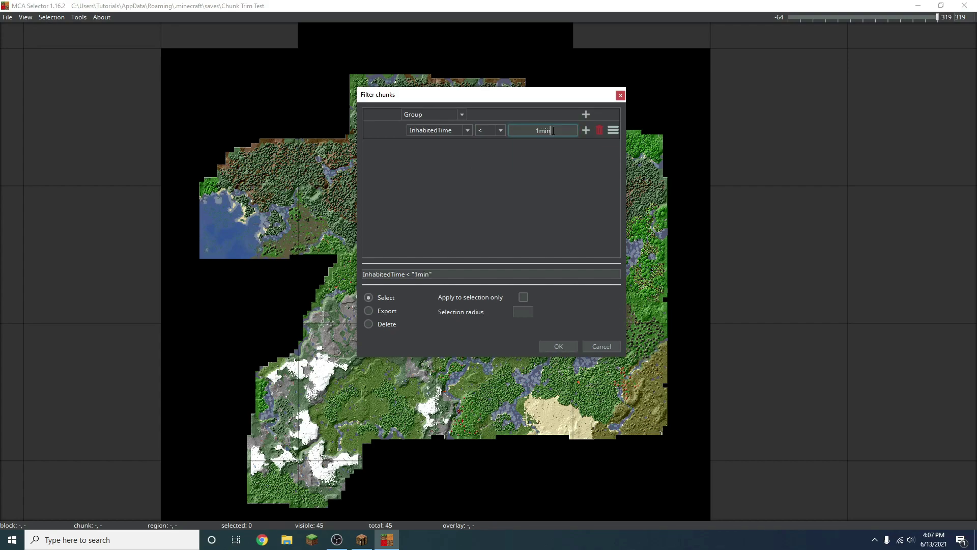
click(566, 352)
click(562, 350)
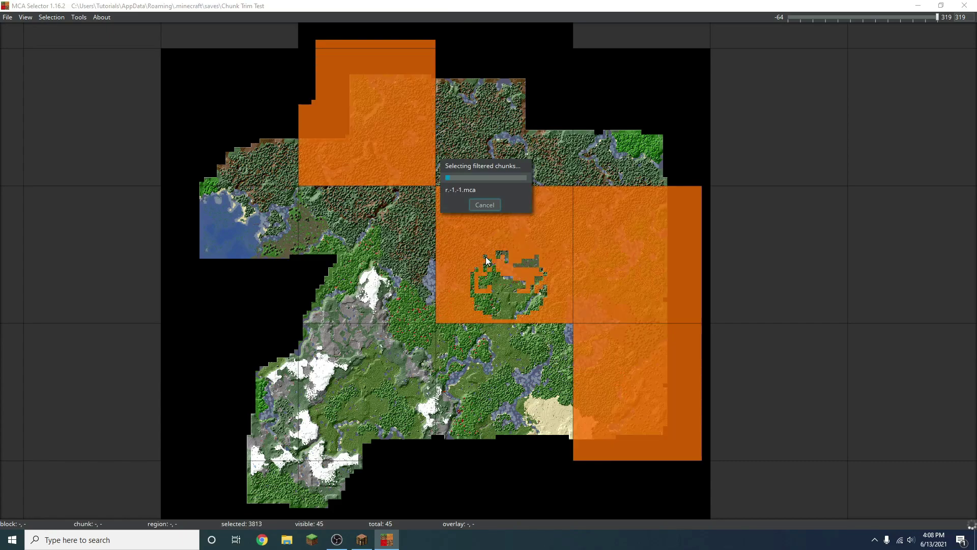
Inspect the extent of the filtered chunk selection on the map and the operations available for it
scroll(509, 263, up, 2)
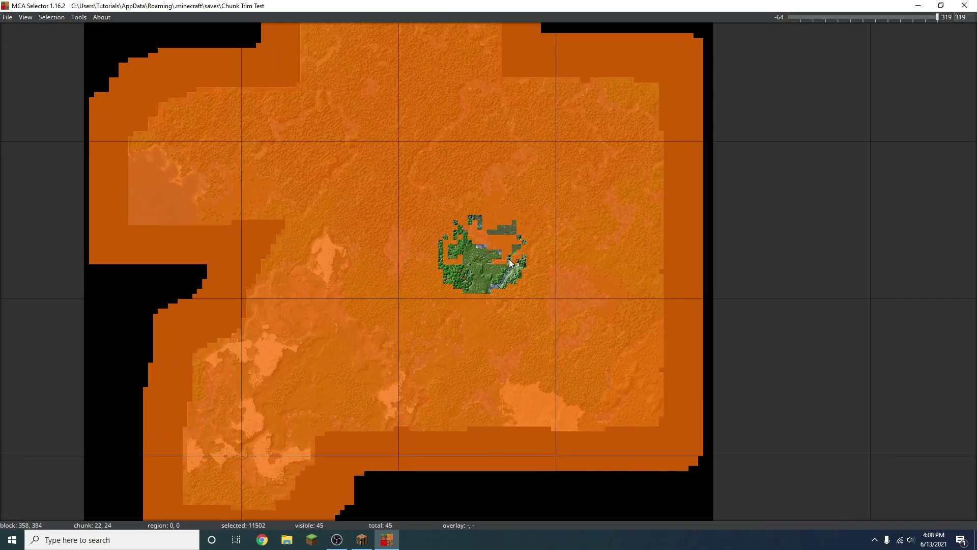
scroll(509, 260, up, 1)
scroll(509, 260, down, 3)
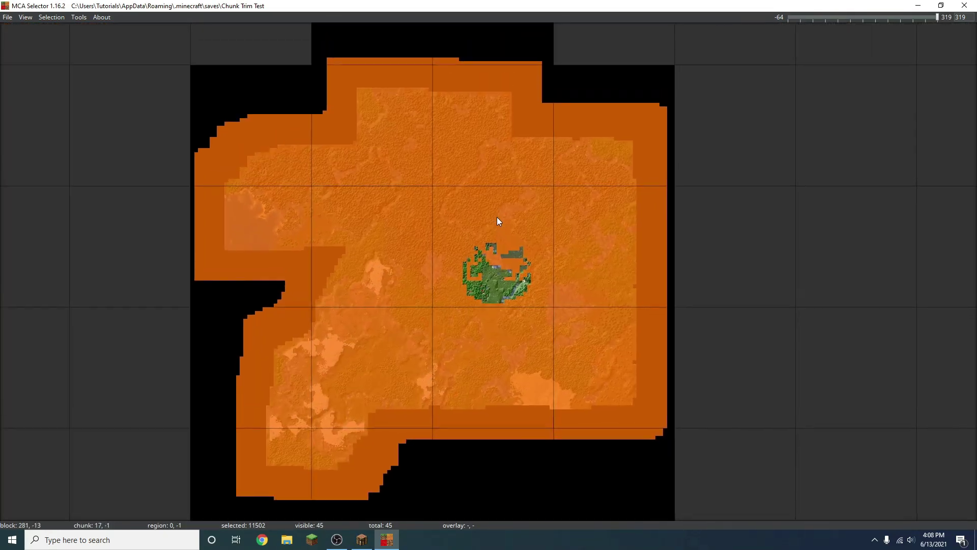
scroll(497, 217, down, 1)
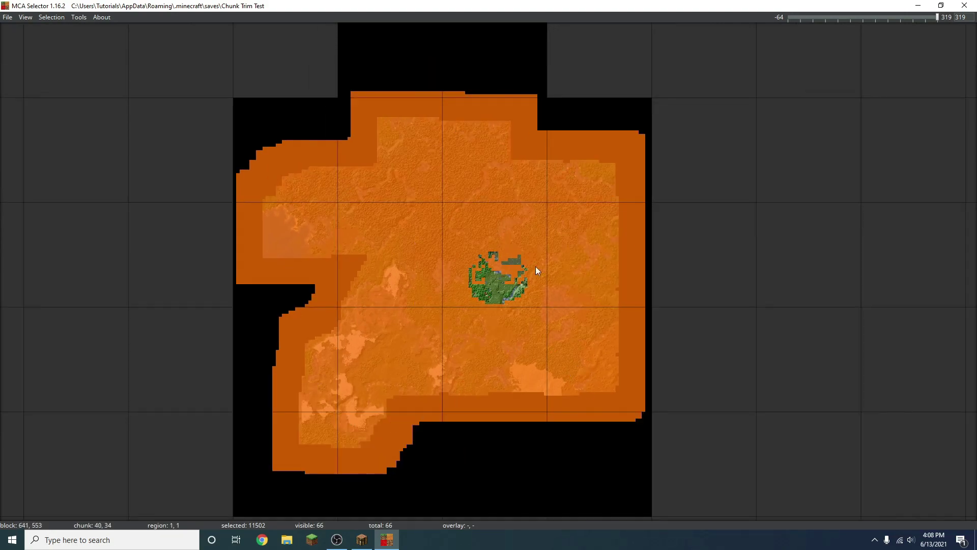
click(49, 18)
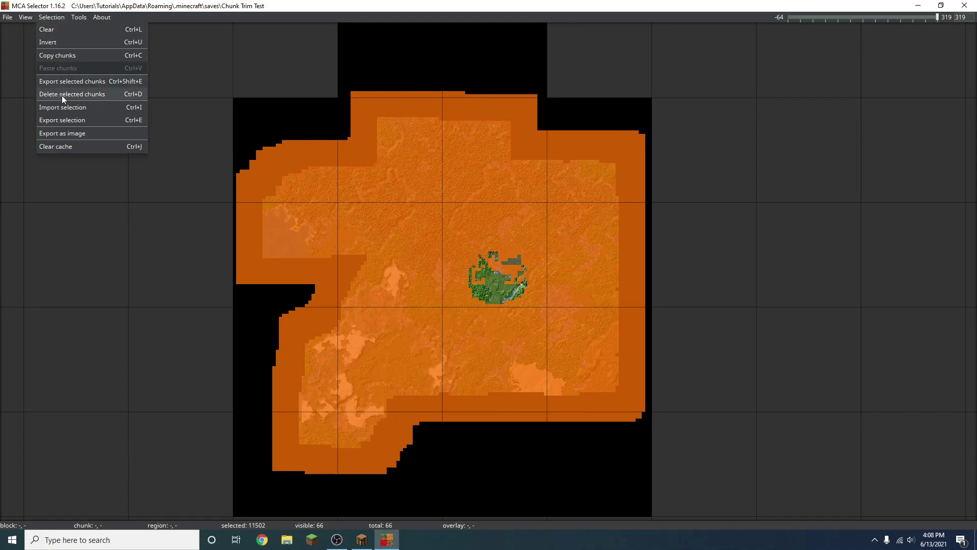
click(109, 275)
right_click(109, 274)
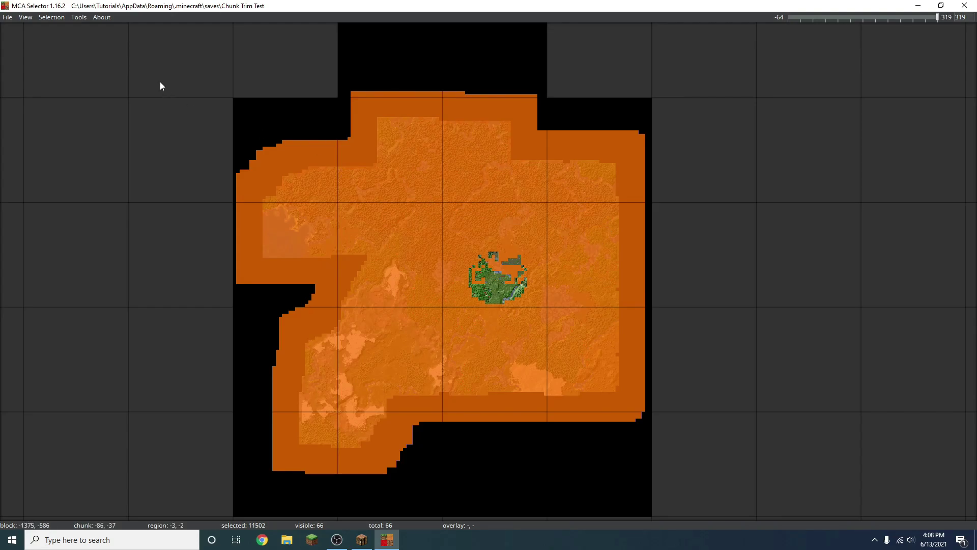
Clear the filtered chunk selection and bring the northern forest area of the map into view
mouse_move(160, 81)
mouse_down()
mouse_move(445, 316)
mouse_move(632, 432)
mouse_up()
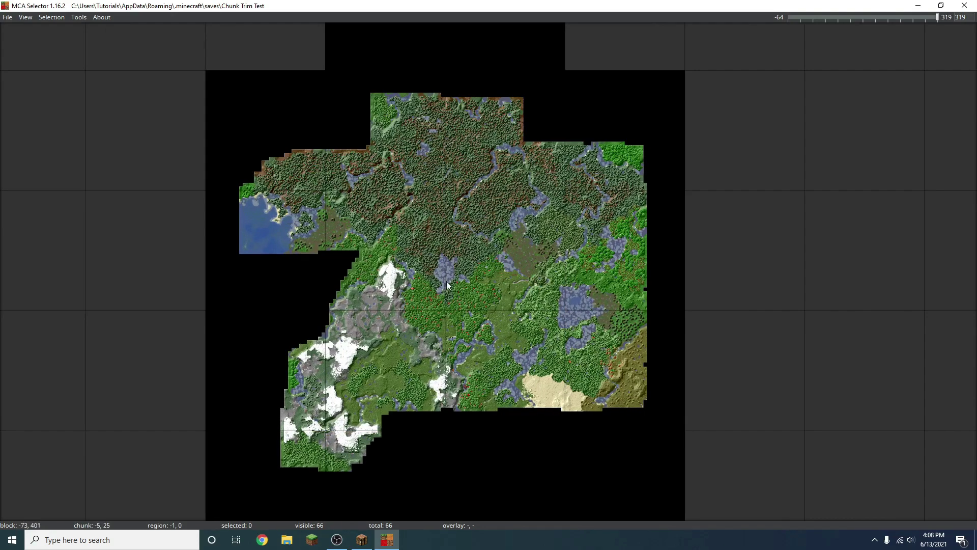
scroll(451, 281, up, 6)
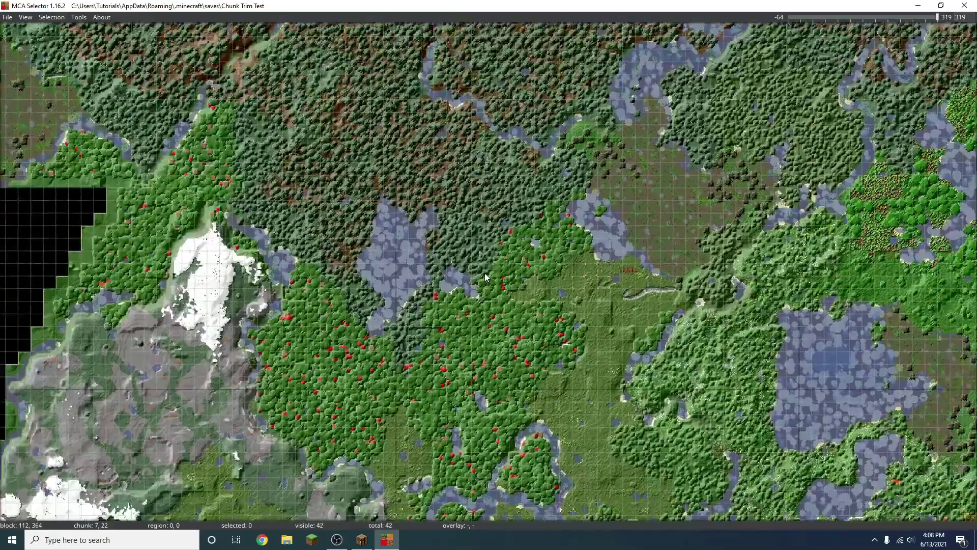
scroll(484, 273, down, 6)
drag(442, 163, 471, 305)
scroll(472, 286, up, 2)
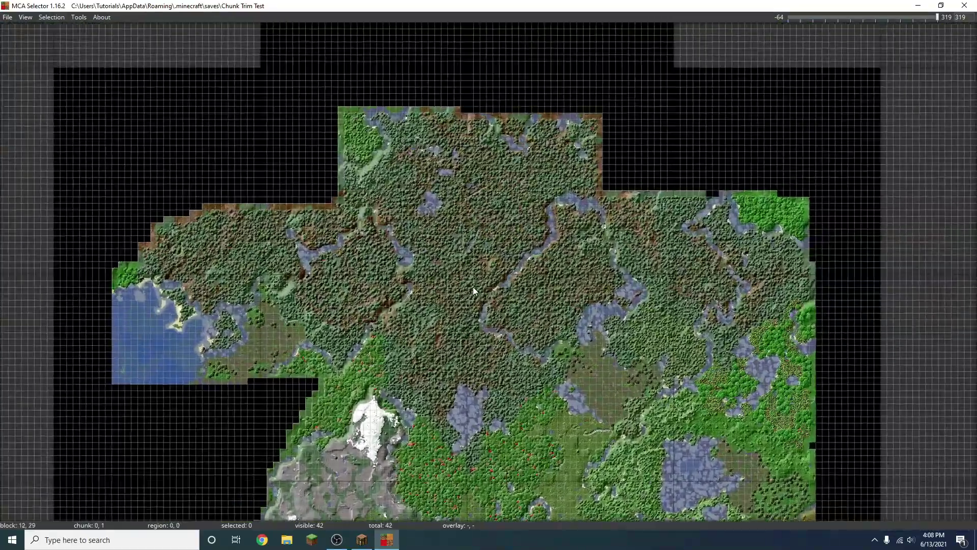
Select a single chunk in the northern forest and deselect it again
scroll(472, 286, up, 4)
click(496, 267)
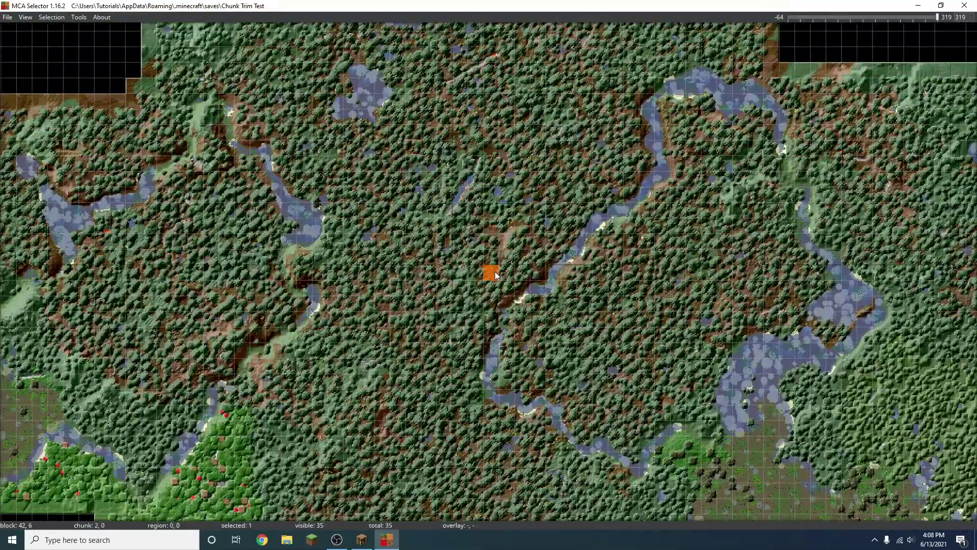
click(485, 269)
scroll(485, 269, down, 5)
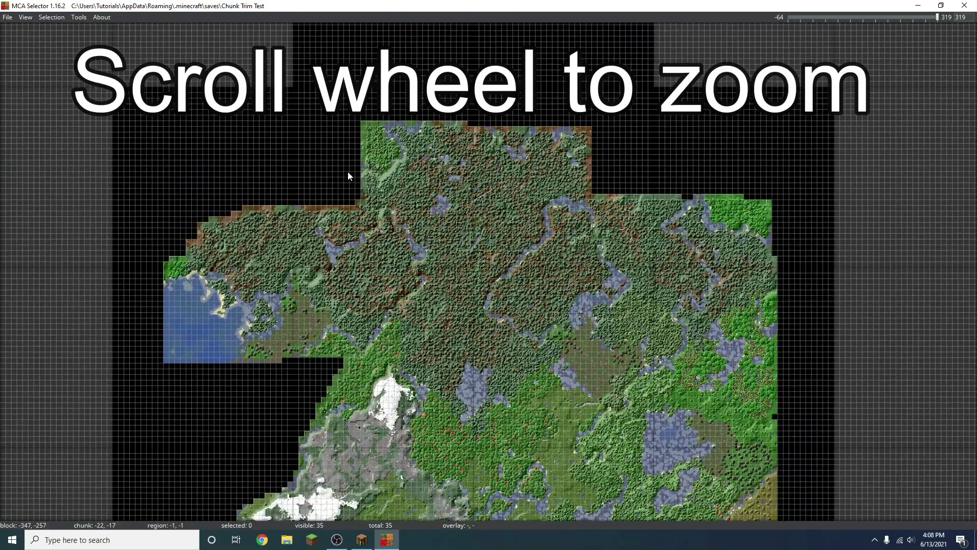
Select large rectangular areas of chunks across the northern and eastern terrain, and clear that selection
drag(315, 145, 570, 397)
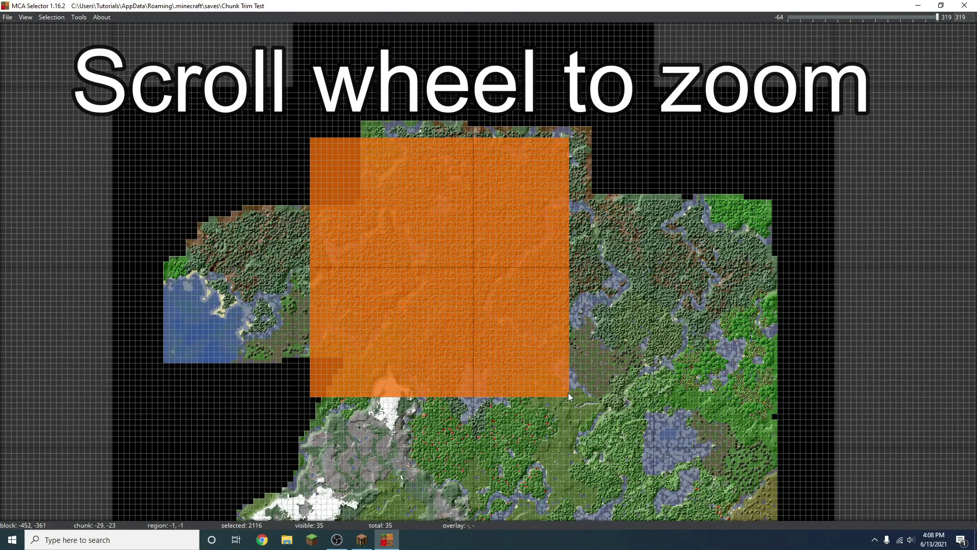
mouse_move(606, 169)
mouse_down()
mouse_move(706, 242)
mouse_move(628, 420)
mouse_move(708, 499)
mouse_move(573, 505)
mouse_up()
scroll(599, 400, down, 1)
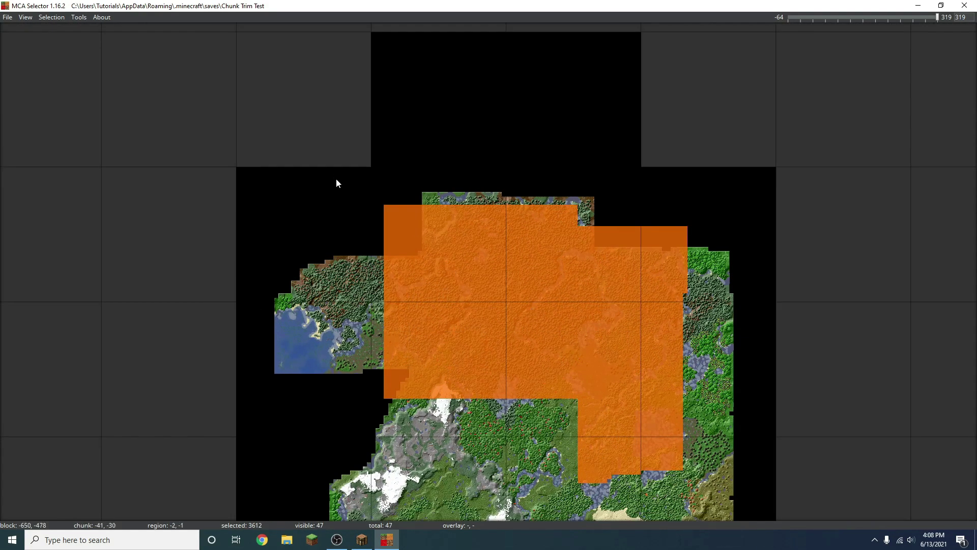
mouse_move(328, 150)
mouse_down()
mouse_move(408, 204)
mouse_move(616, 380)
mouse_move(682, 468)
mouse_move(564, 316)
mouse_move(471, 252)
mouse_up()
Select three separate chunks between the coloured corner markers west of the red TEST! lettering and delete them from the world
scroll(471, 250, up, 4)
scroll(471, 250, up, 4)
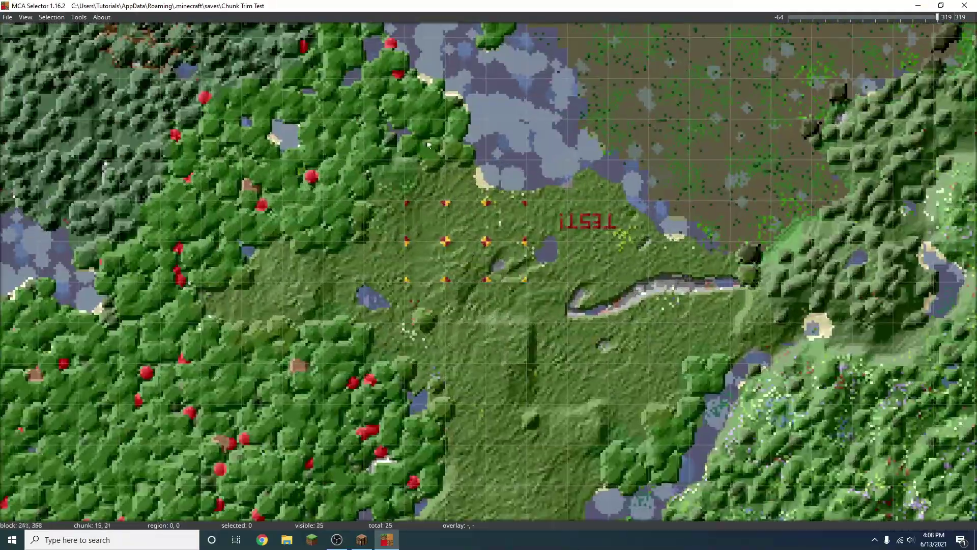
scroll(462, 253, down, 2)
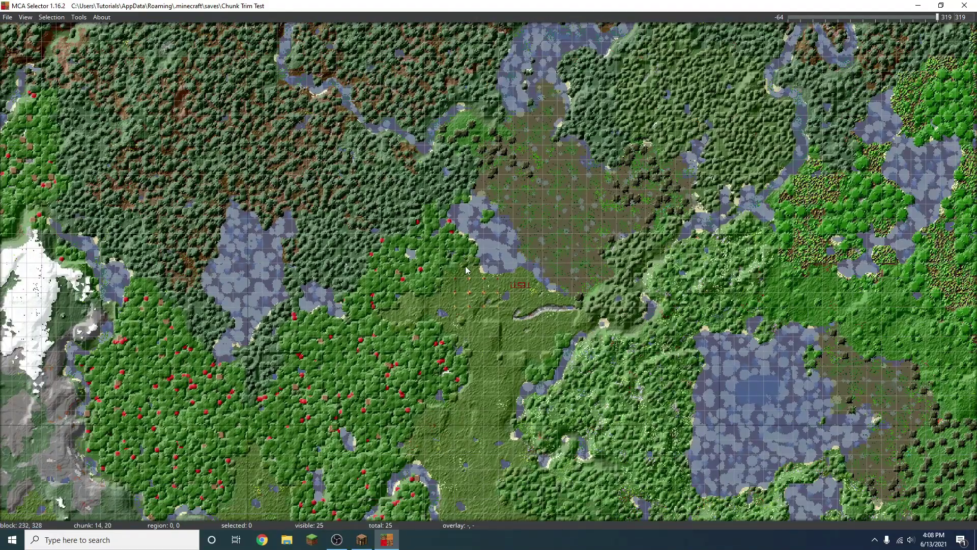
scroll(468, 275, up, 5)
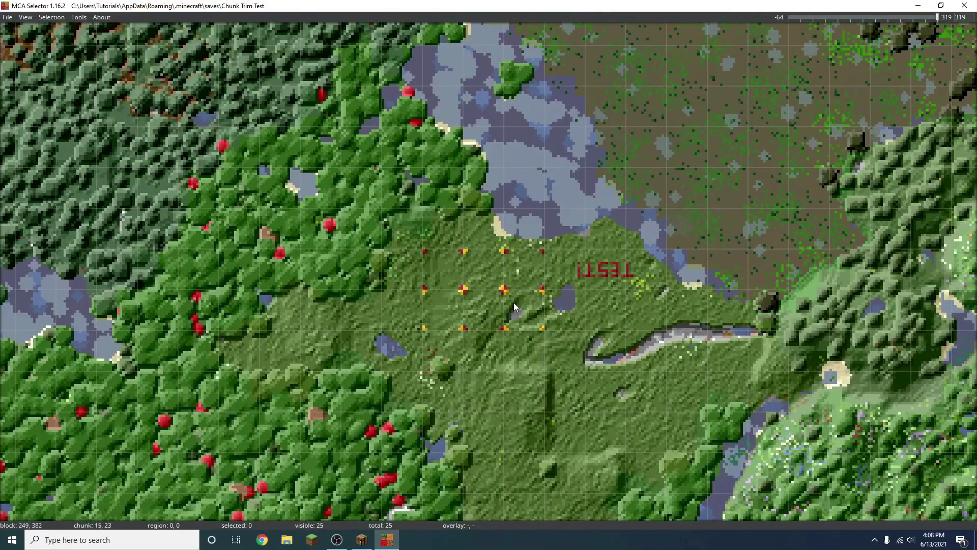
scroll(465, 316, down, 3)
scroll(438, 293, up, 3)
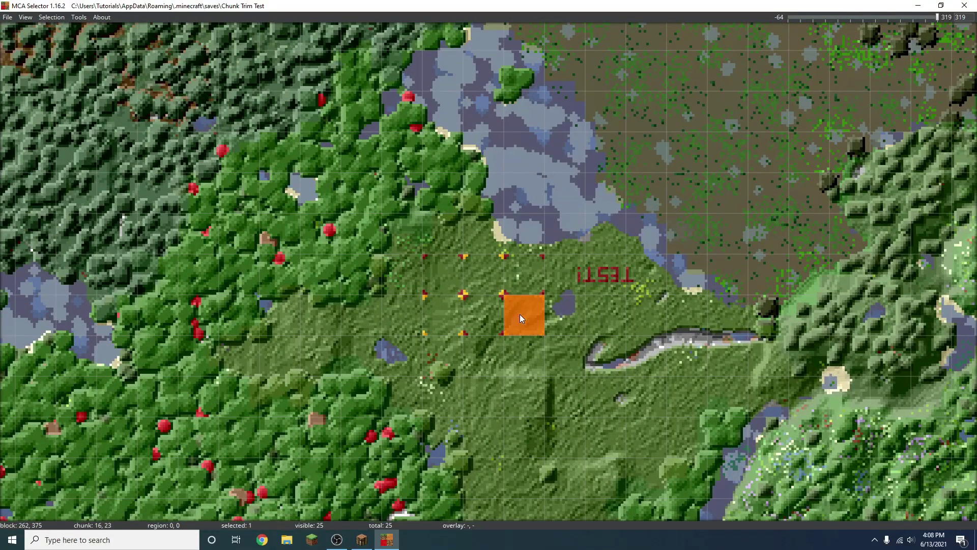
click(51, 17)
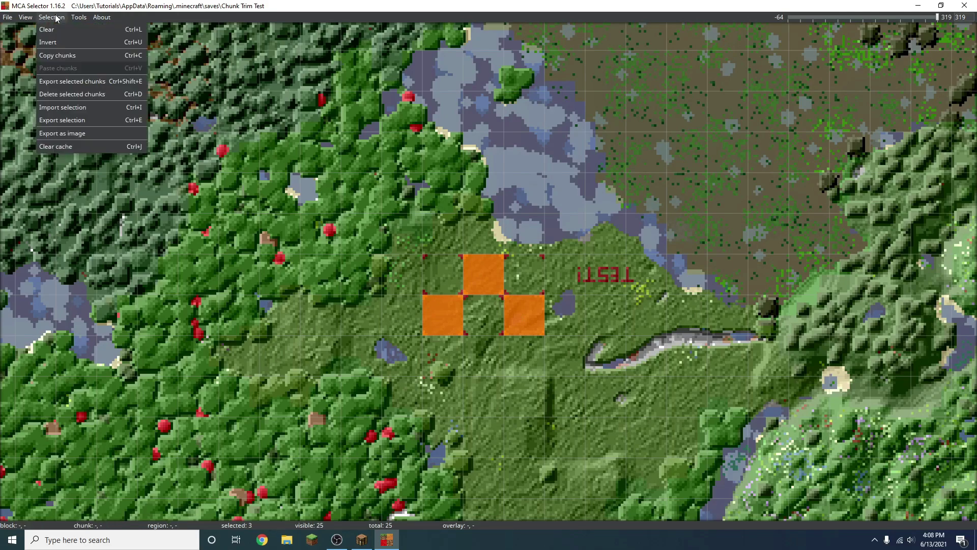
click(53, 97)
drag(520, 160, 484, 185)
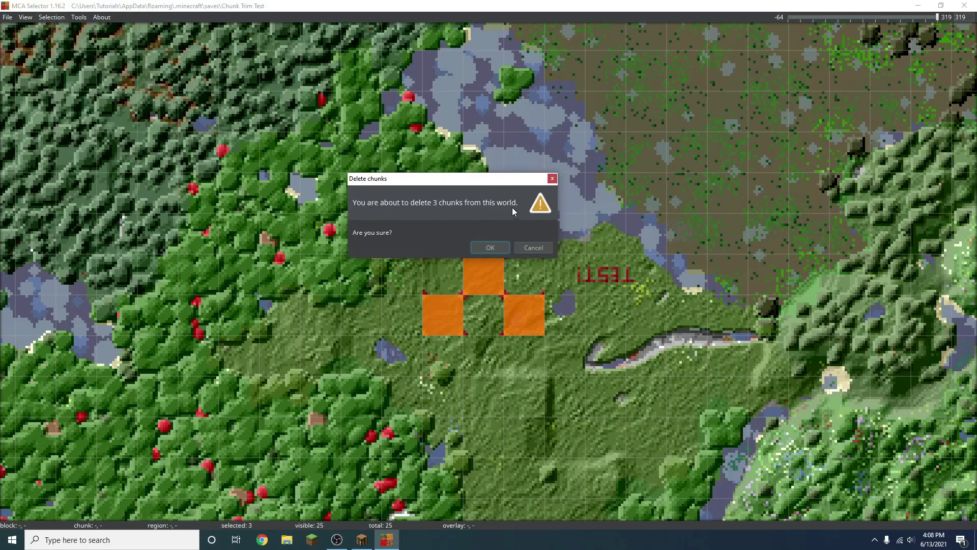
click(481, 248)
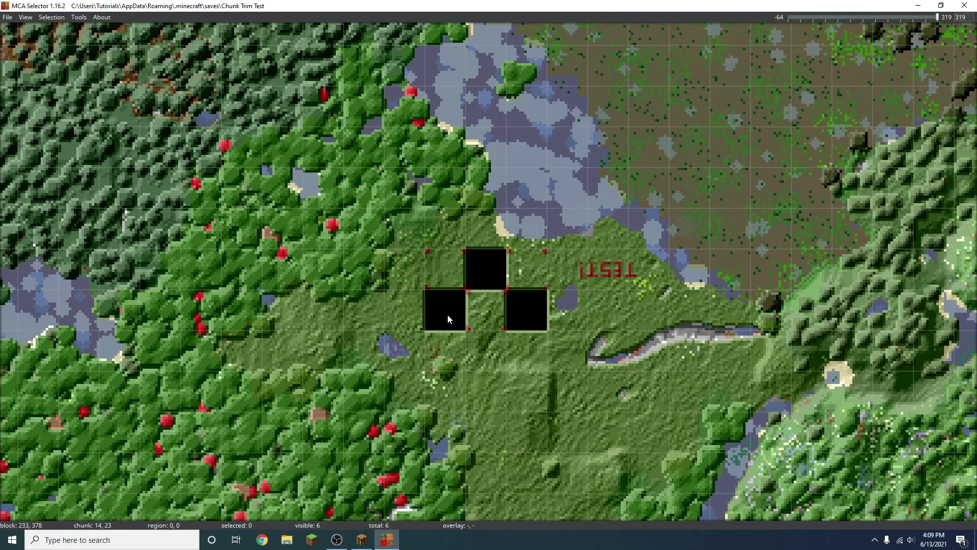
Mark the emptied chunk squares beside the TEST! lettering and deselect them again
scroll(536, 310, down, 3)
scroll(534, 310, up, 3)
click(519, 309)
click(474, 264)
click(444, 310)
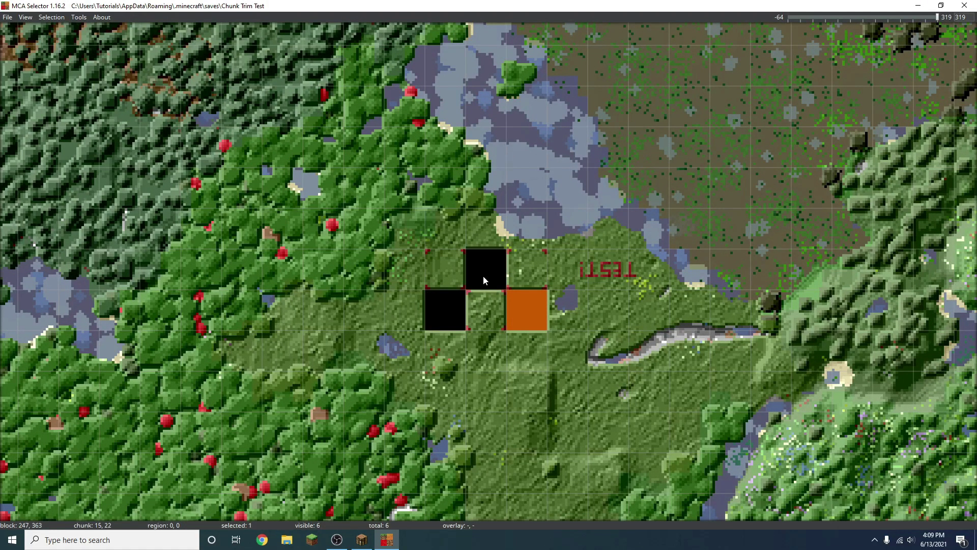
Examine the gaps left by the three deleted chunks and the terrain surrounding them
scroll(555, 269, down, 5)
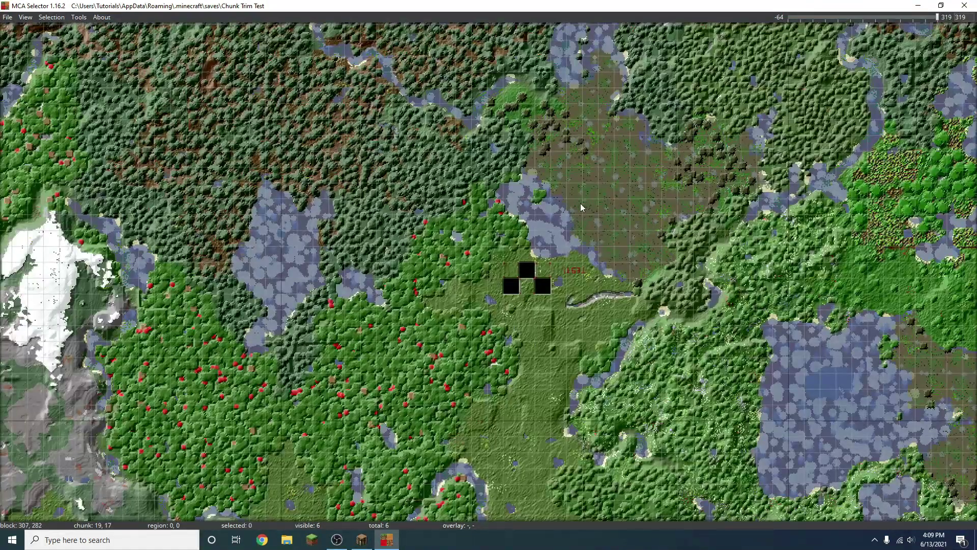
scroll(569, 226, down, 4)
scroll(529, 254, up, 5)
scroll(529, 253, up, 4)
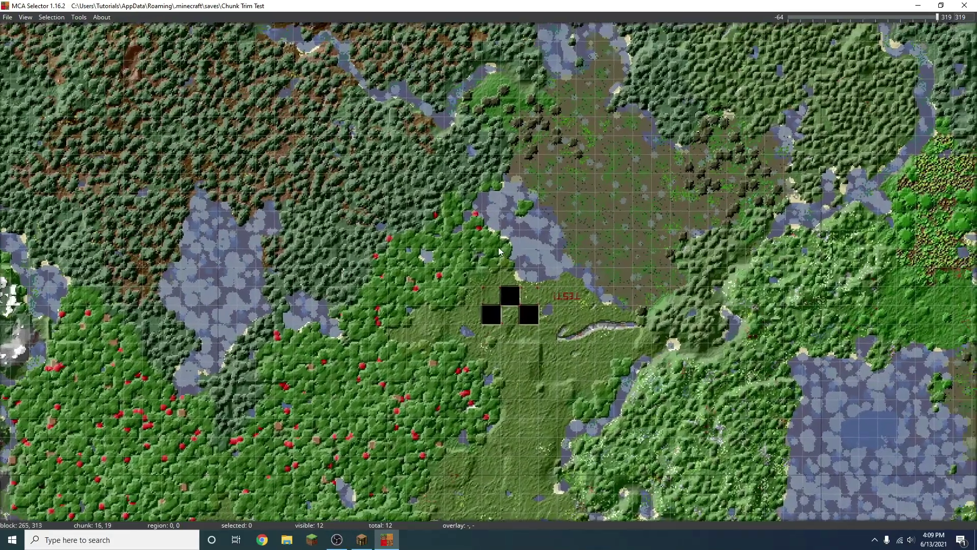
scroll(487, 298, up, 1)
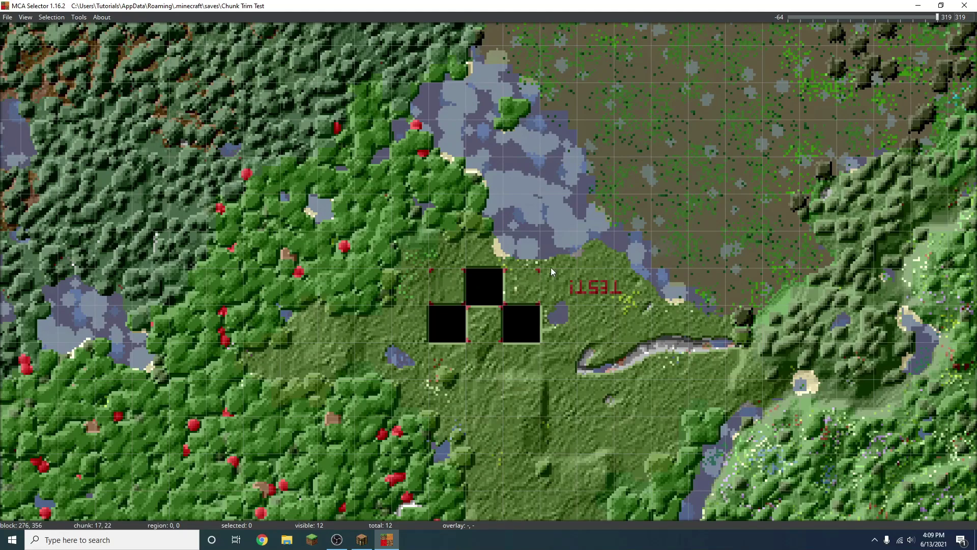
scroll(458, 309, up, 1)
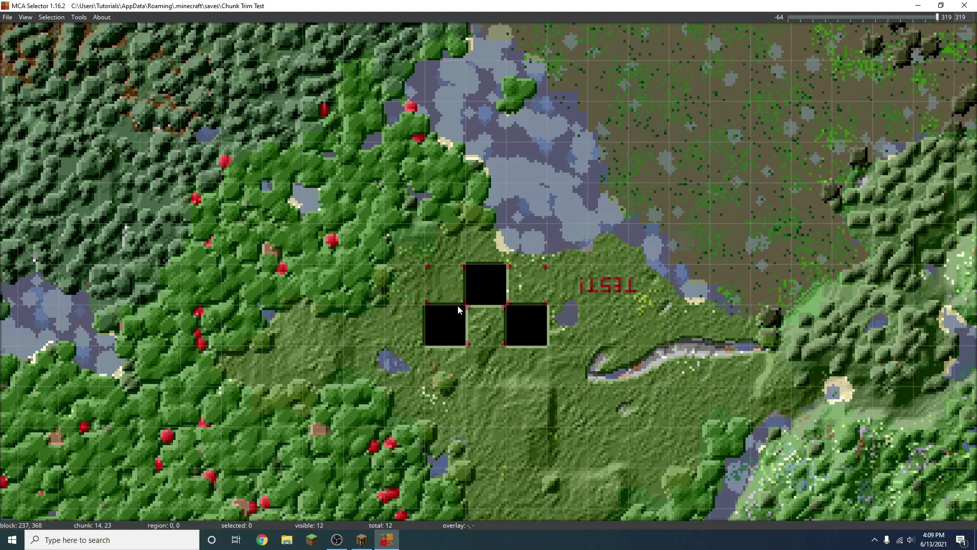
scroll(458, 305, down, 3)
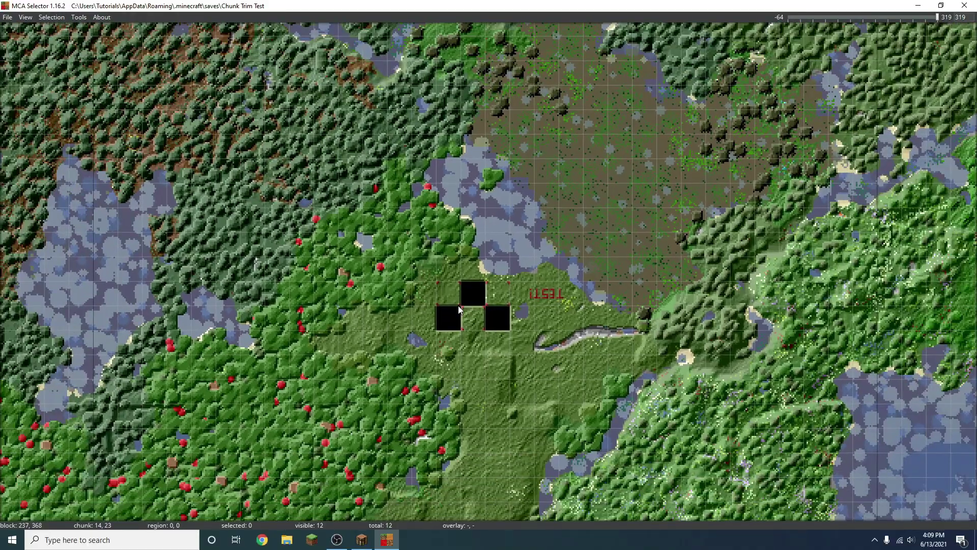
scroll(459, 307, up, 1)
scroll(461, 307, down, 1)
Select all regions in the western half of the world map and delete their chunks
scroll(526, 318, down, 6)
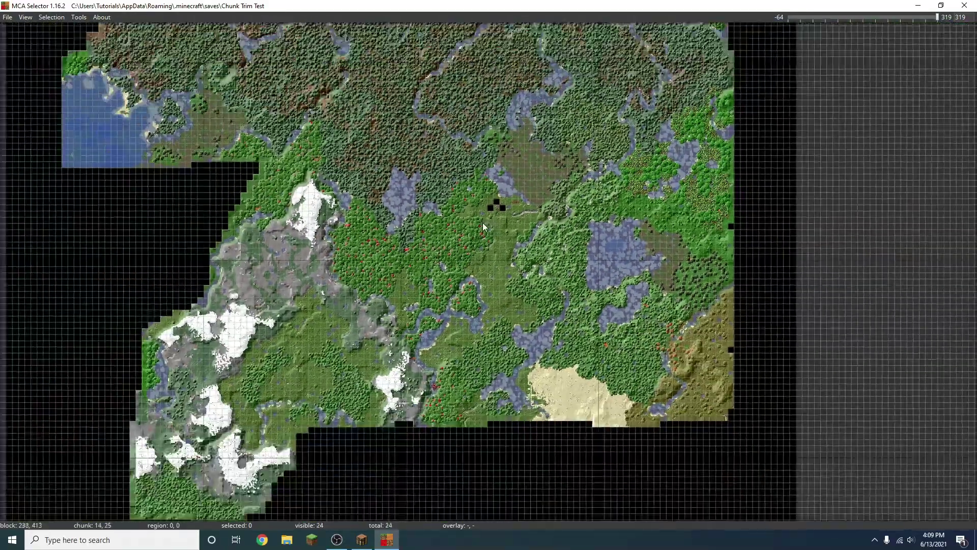
mouse_move(419, 180)
mouse_down()
mouse_move(463, 126)
mouse_move(483, 75)
mouse_up()
scroll(483, 74, down, 1)
drag(212, 133, 379, 347)
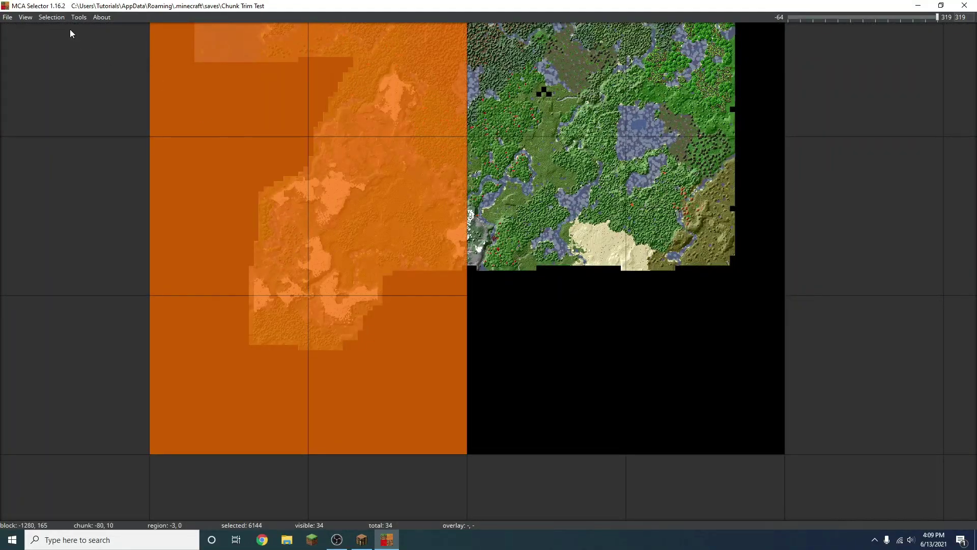
click(84, 93)
click(528, 221)
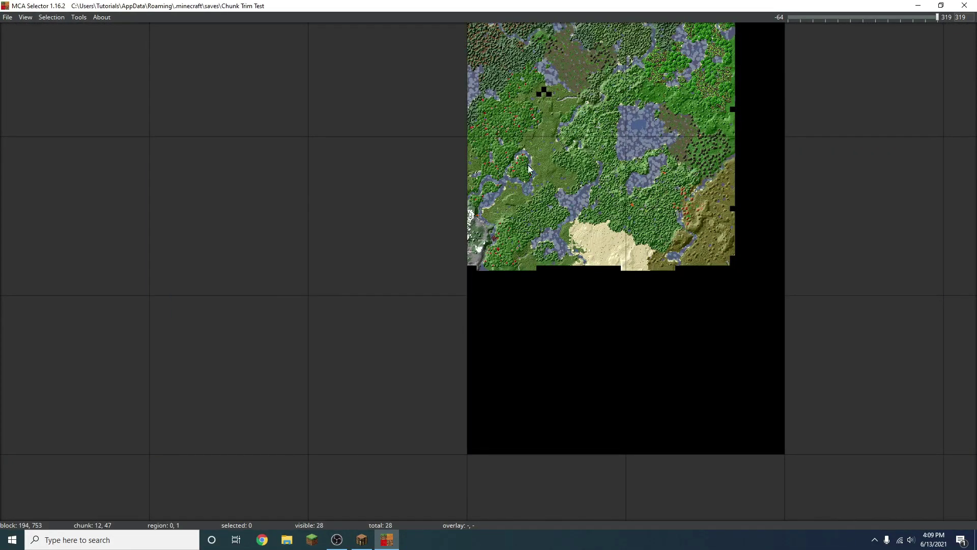
Bring the three deleted chunks beside the TEST! lettering back into close view on the map
drag(542, 72, 478, 299)
scroll(477, 299, up, 6)
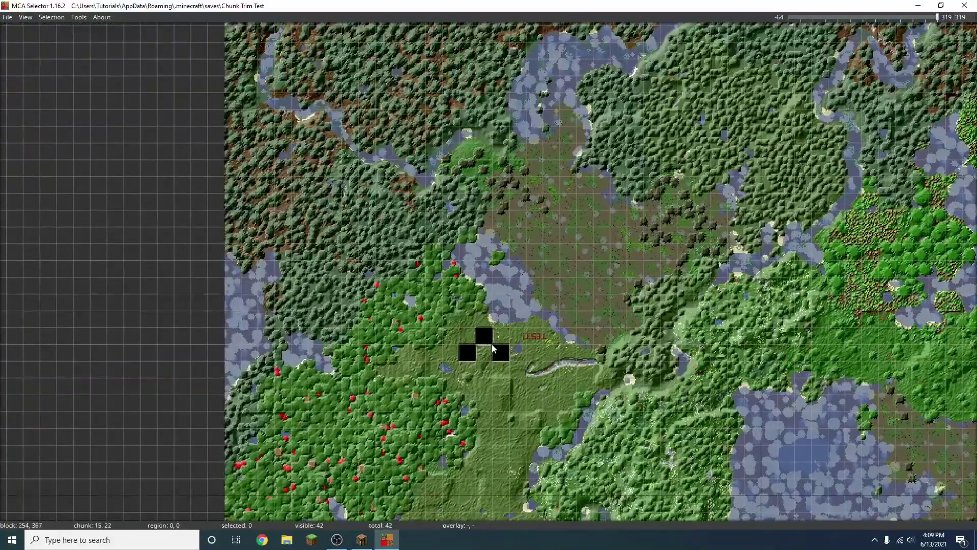
scroll(503, 380, up, 2)
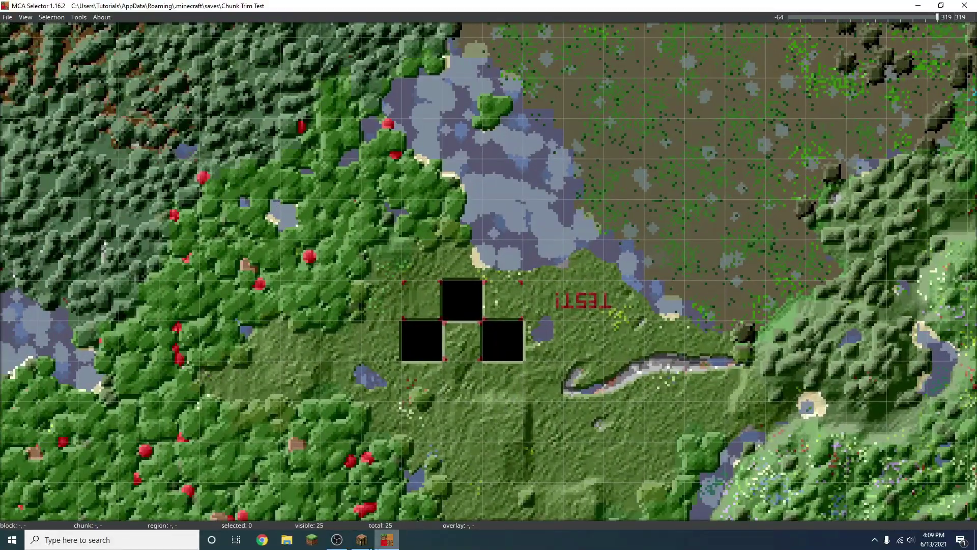
Switch to Minecraft and inspect the red-block chunk corner markers and the TEST! lettering with the chunk borders shown
click(361, 540)
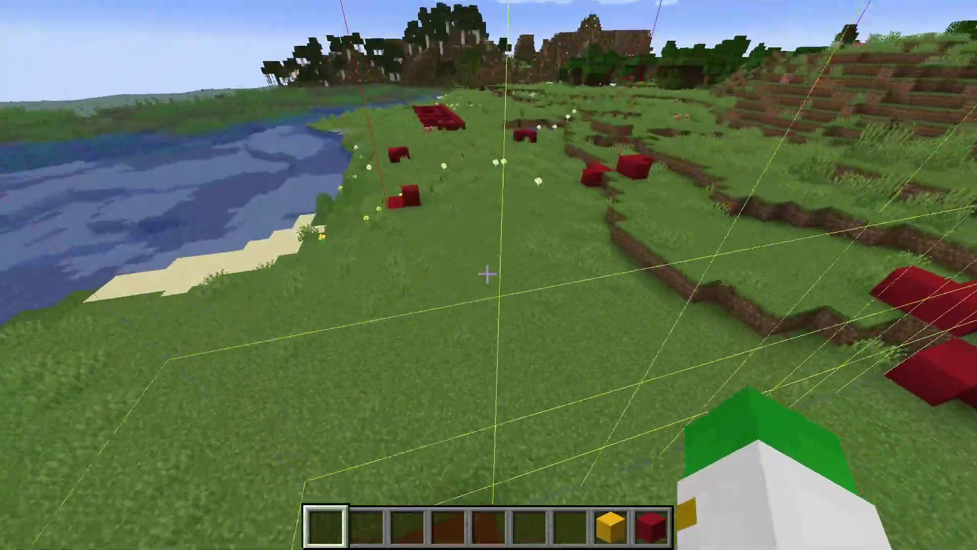
key(w)
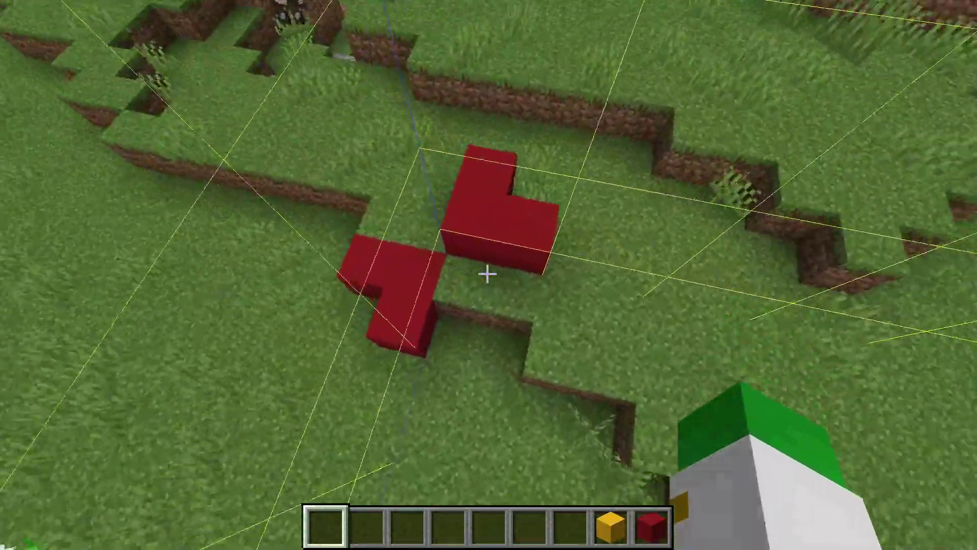
key(w)
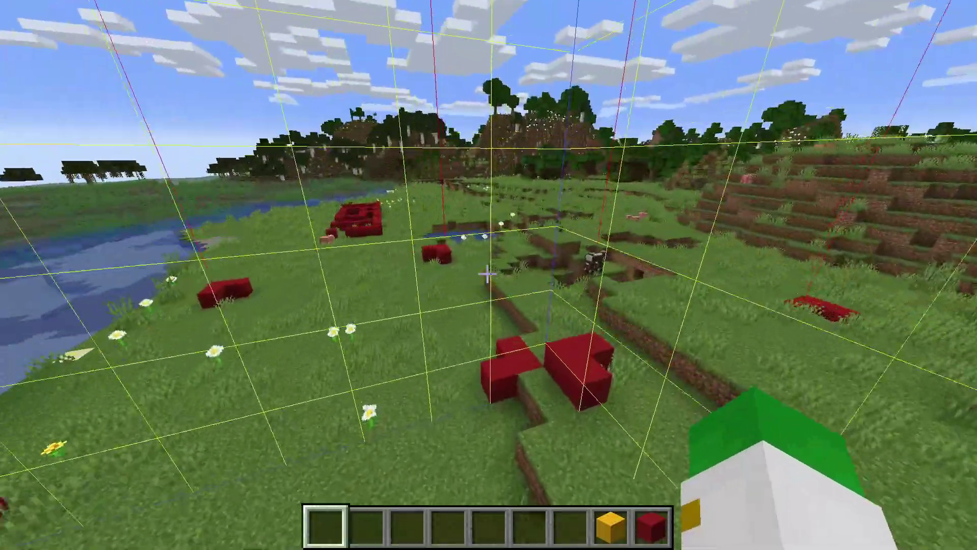
key(w)
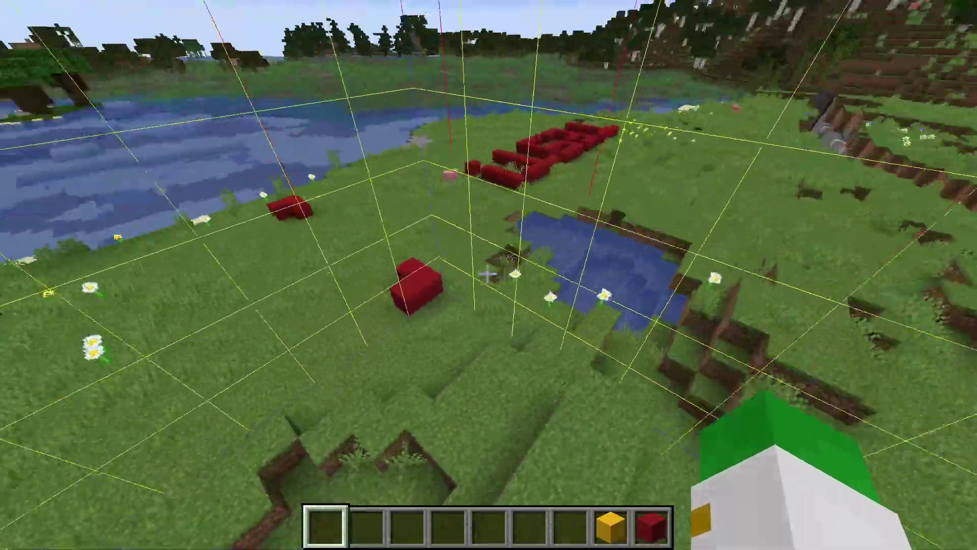
key(w)
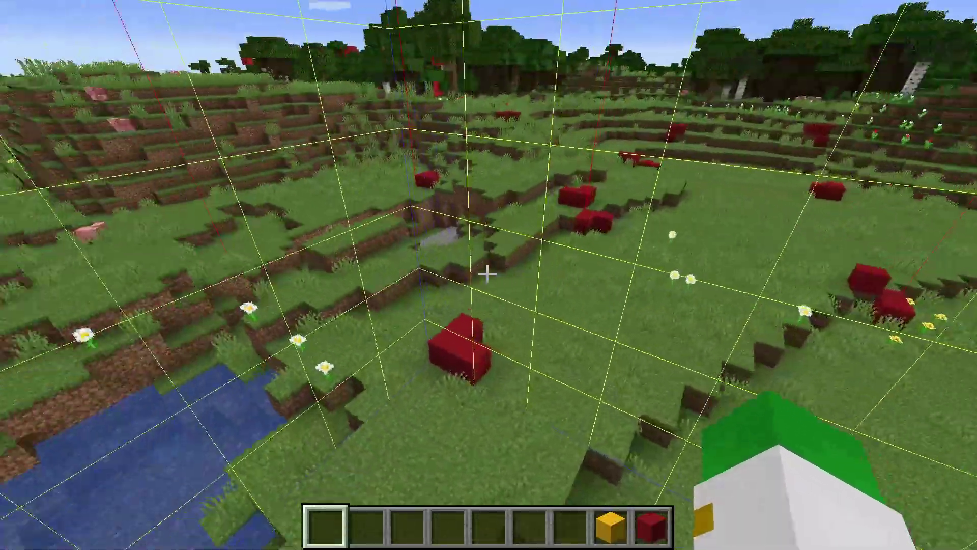
key(w)
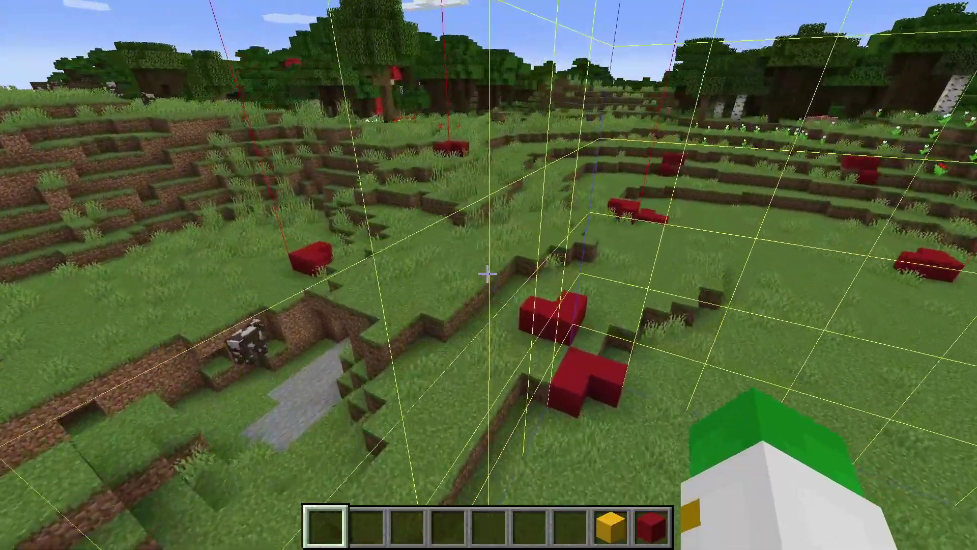
key(w)
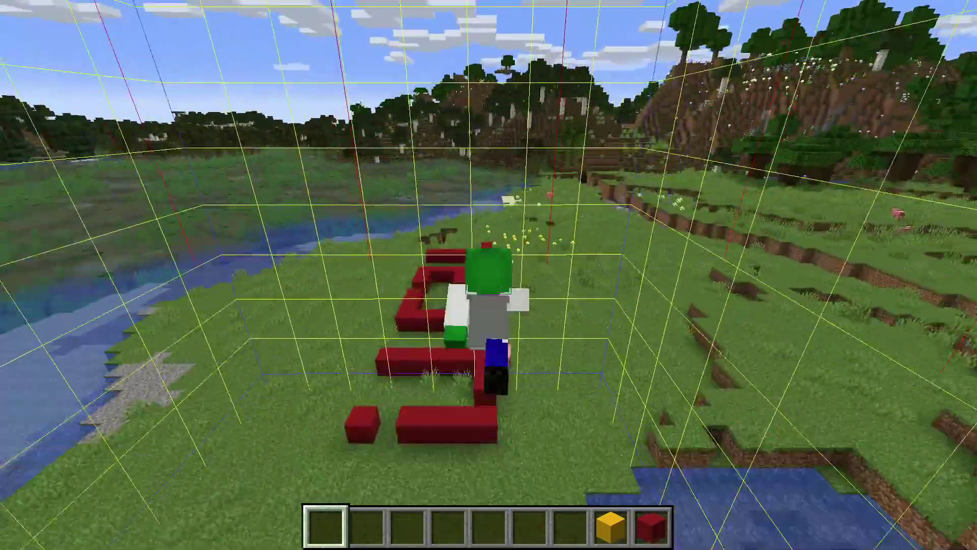
key(F5)
key(w)
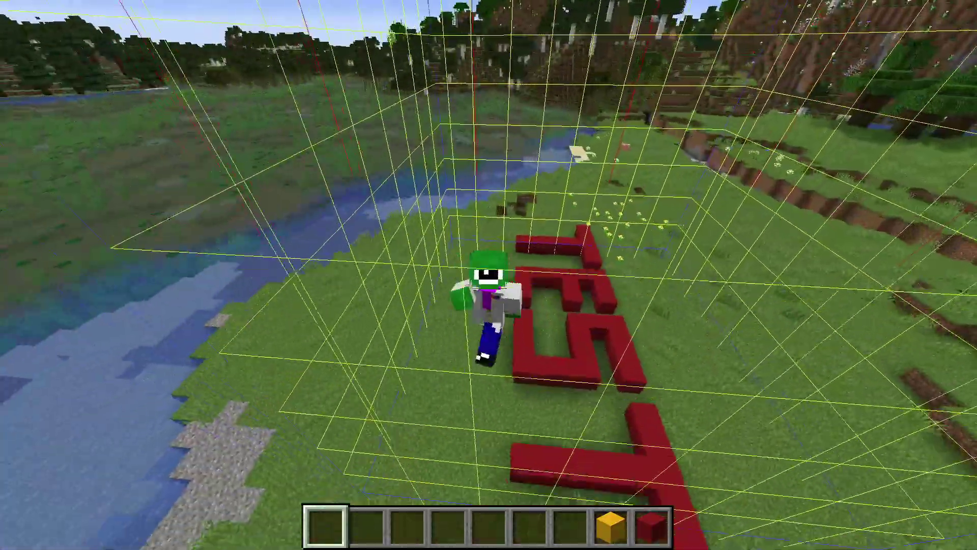